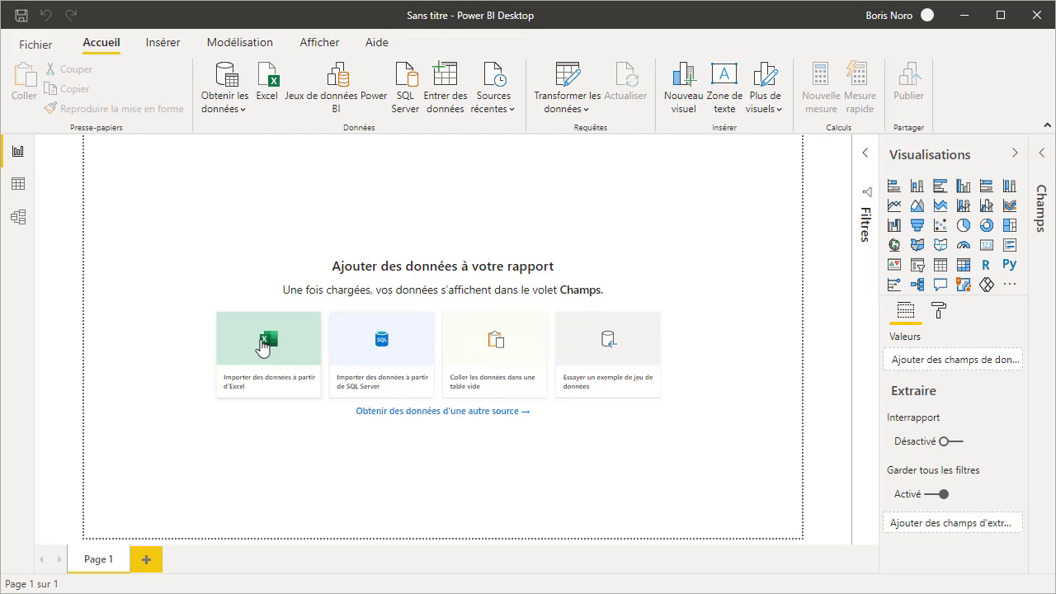
# Import the olympic table from the workbook olympic games Rio.xlsx and open it for data transformation
pyautogui.click(263, 345)
pyautogui.doubleClick(258, 121)
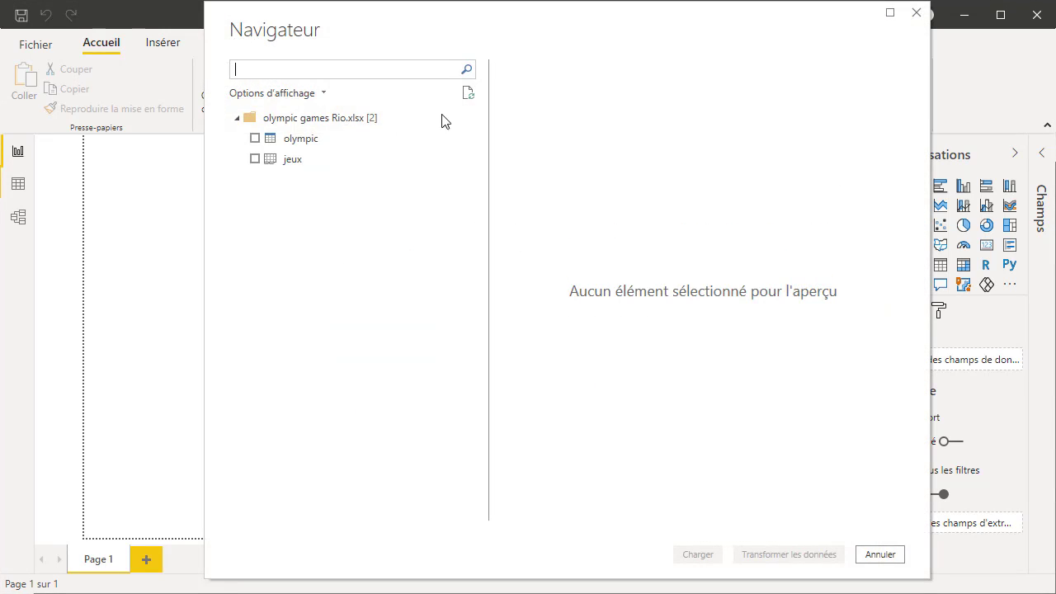
pyautogui.click(256, 139)
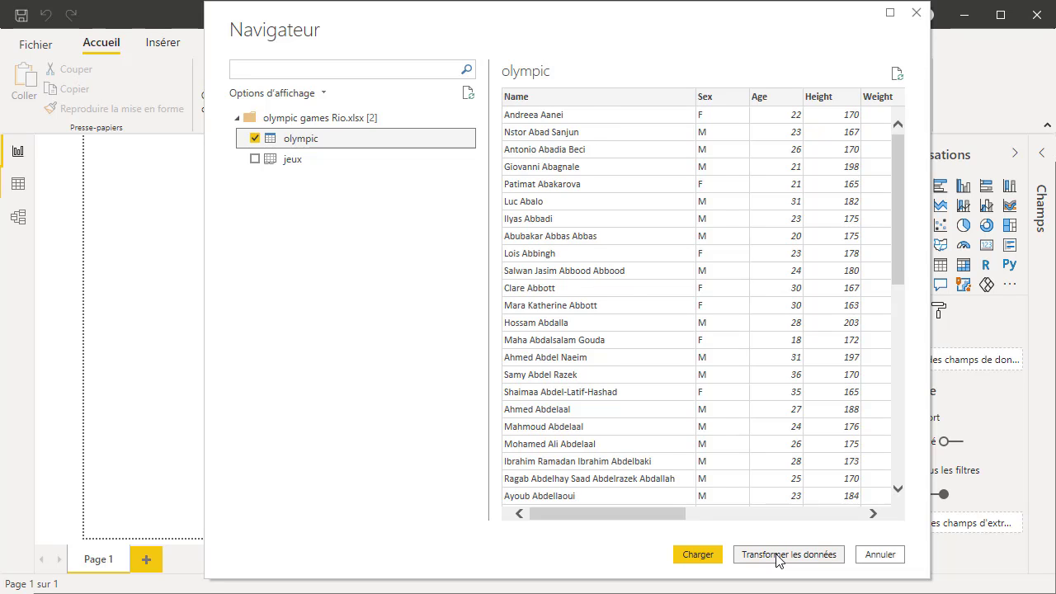
pyautogui.click(776, 559)
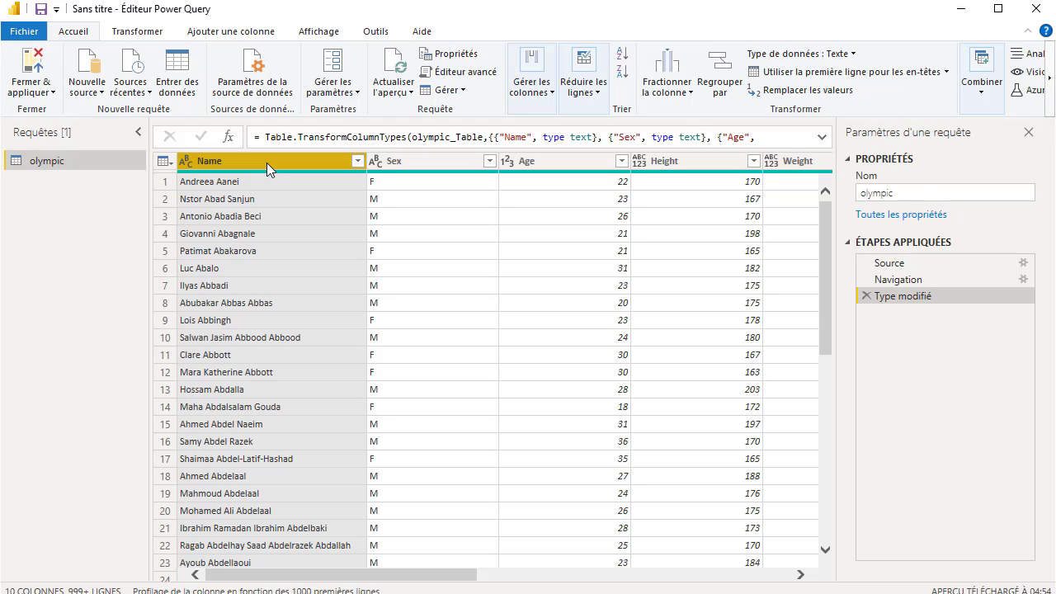
# Remove the Sex, Height and Weight columns from the olympic query
pyautogui.click(428, 162)
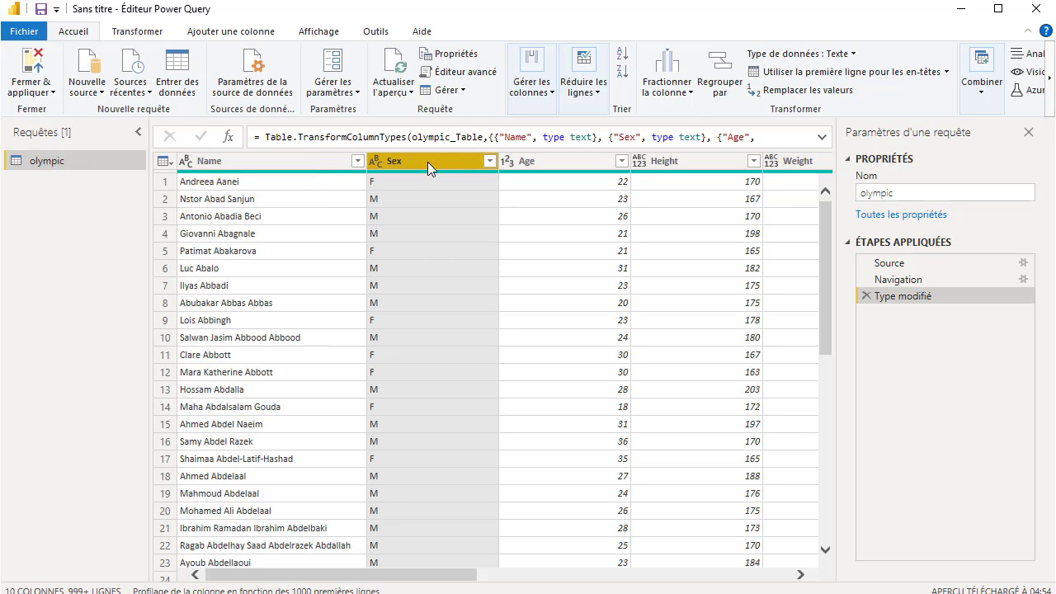
pyautogui.rightClick(427, 161)
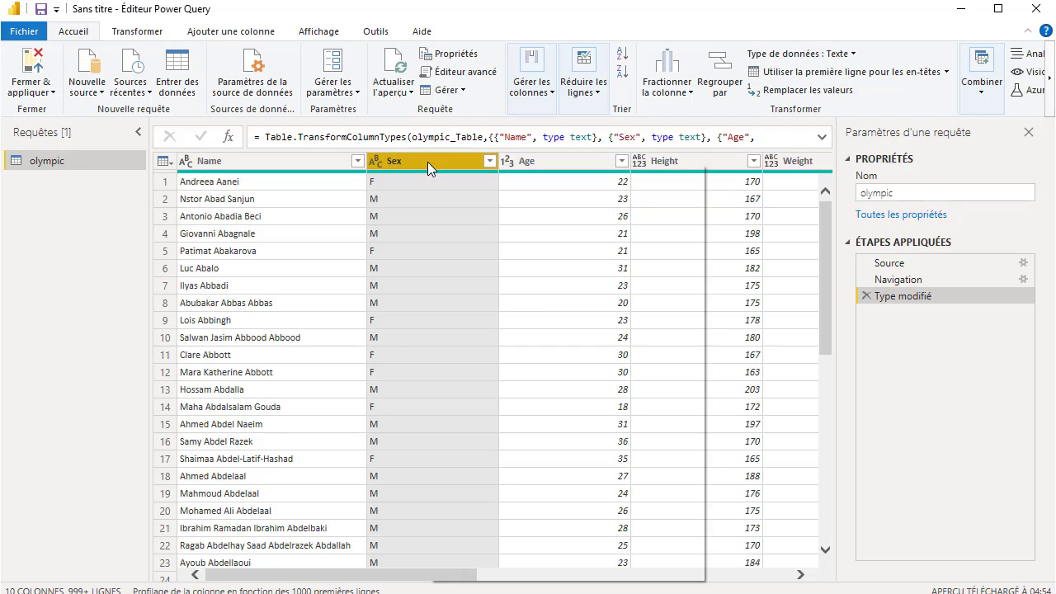
pyautogui.click(448, 198)
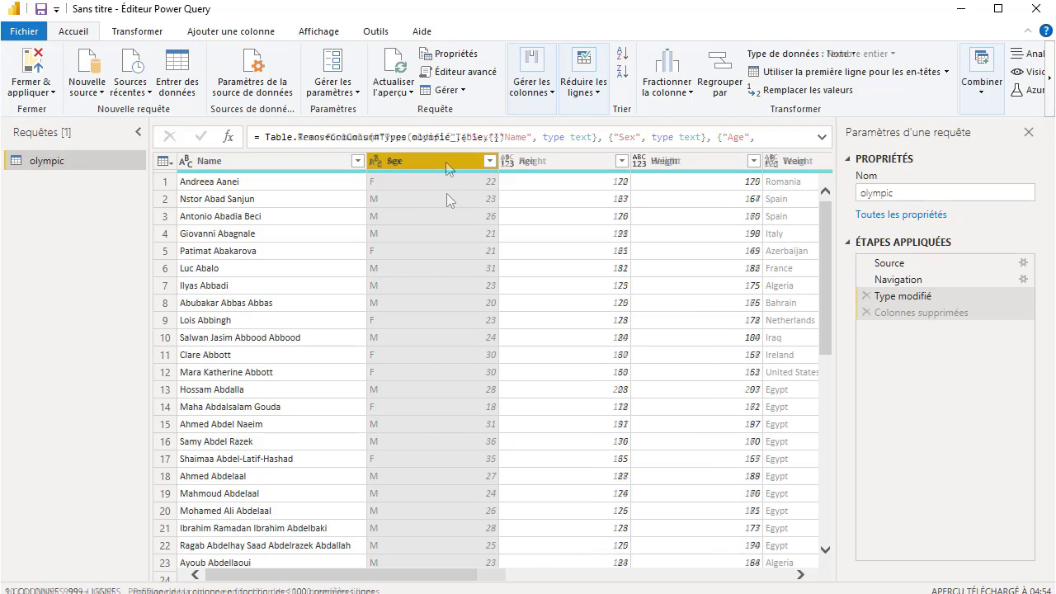
pyautogui.click(529, 165)
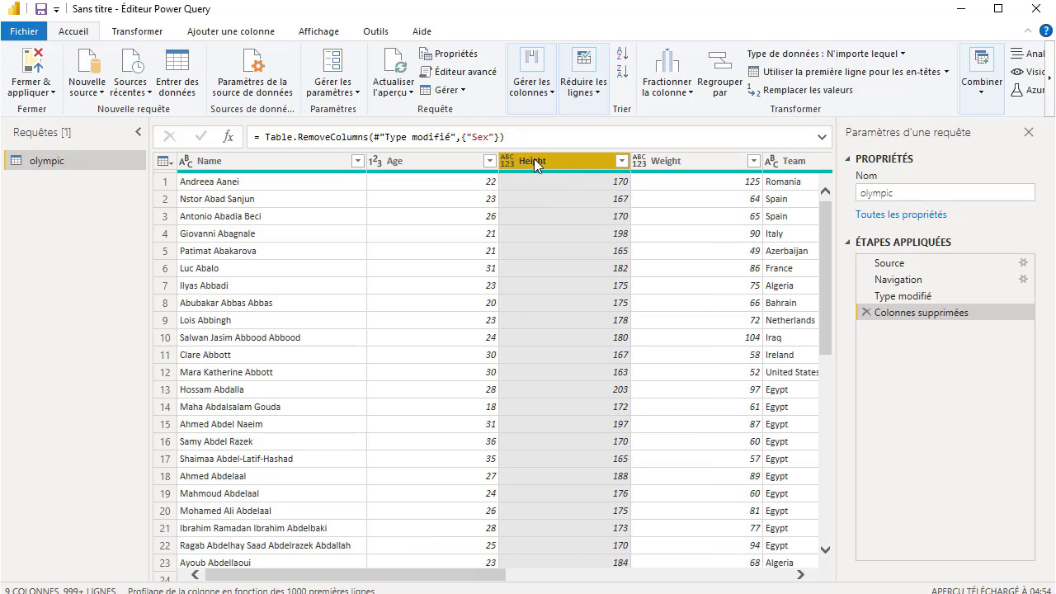
pyautogui.rightClick(532, 161)
pyautogui.click(556, 193)
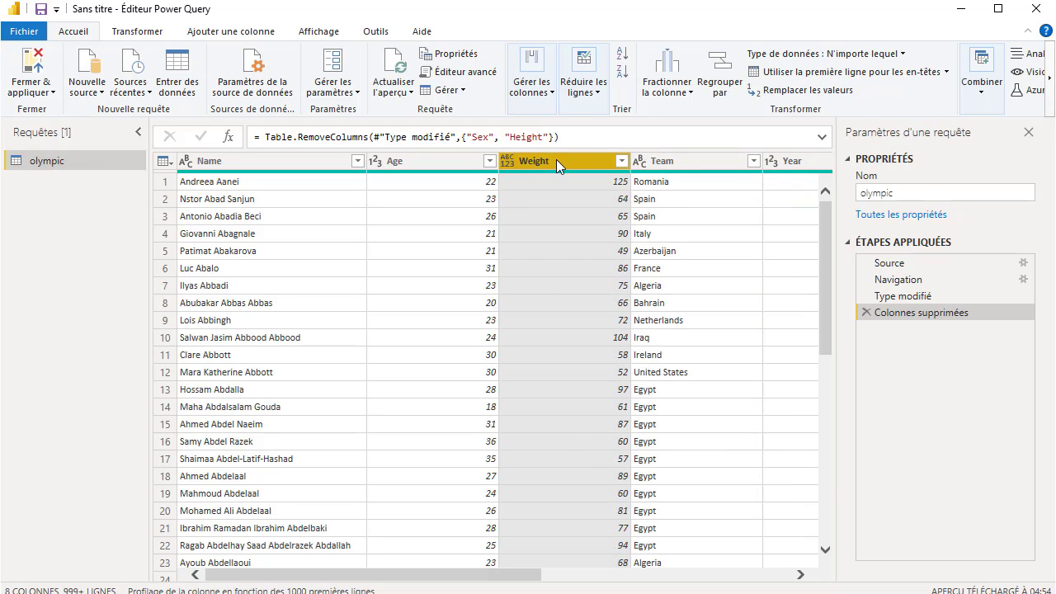
pyautogui.rightClick(557, 159)
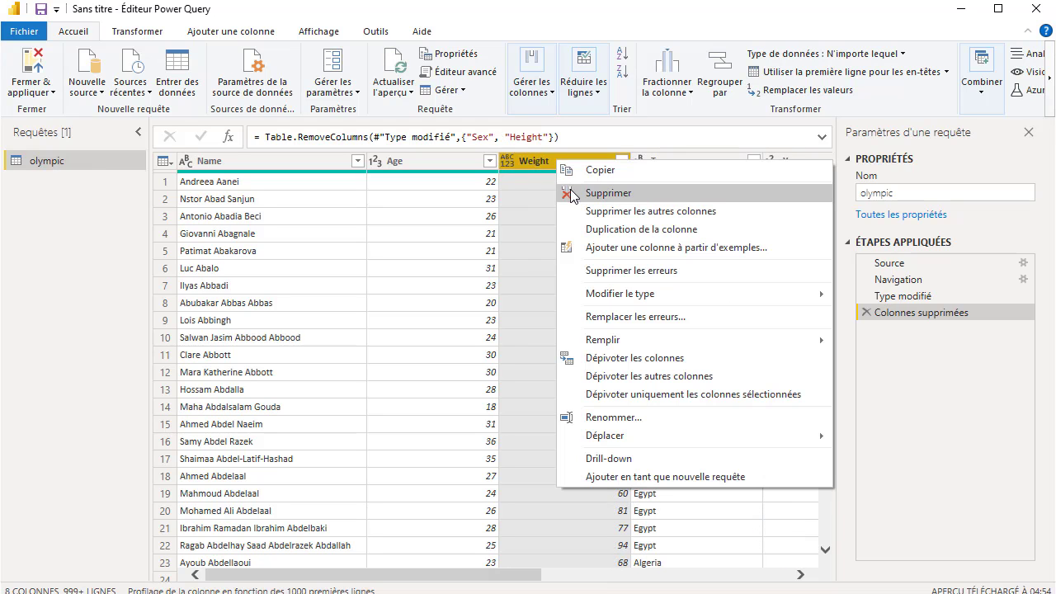
pyautogui.click(572, 194)
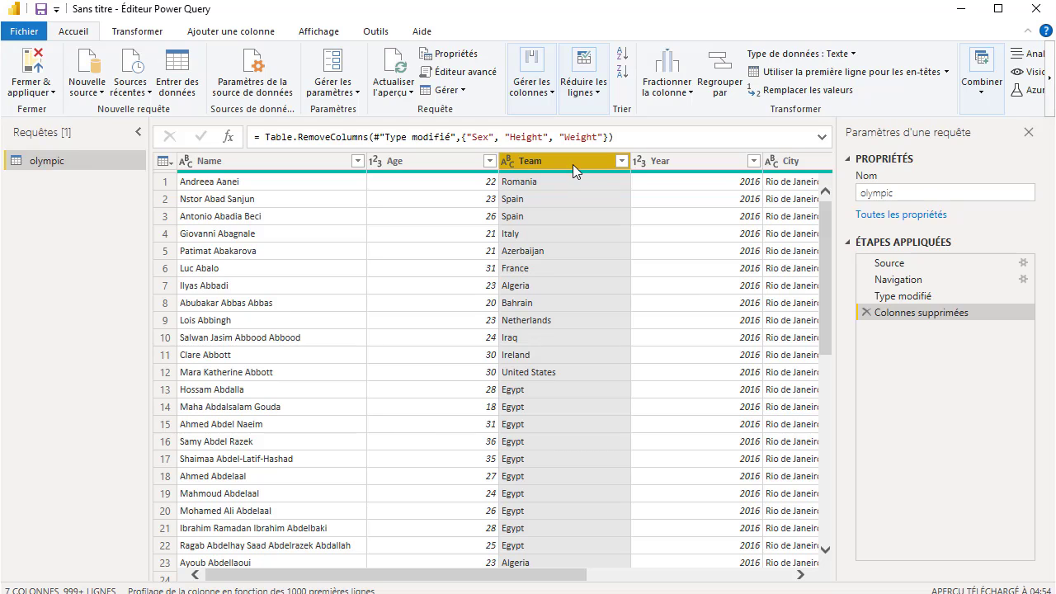
# Remove the Team, Year and City columns from the olympic query
pyautogui.rightClick(572, 164)
pyautogui.click(586, 193)
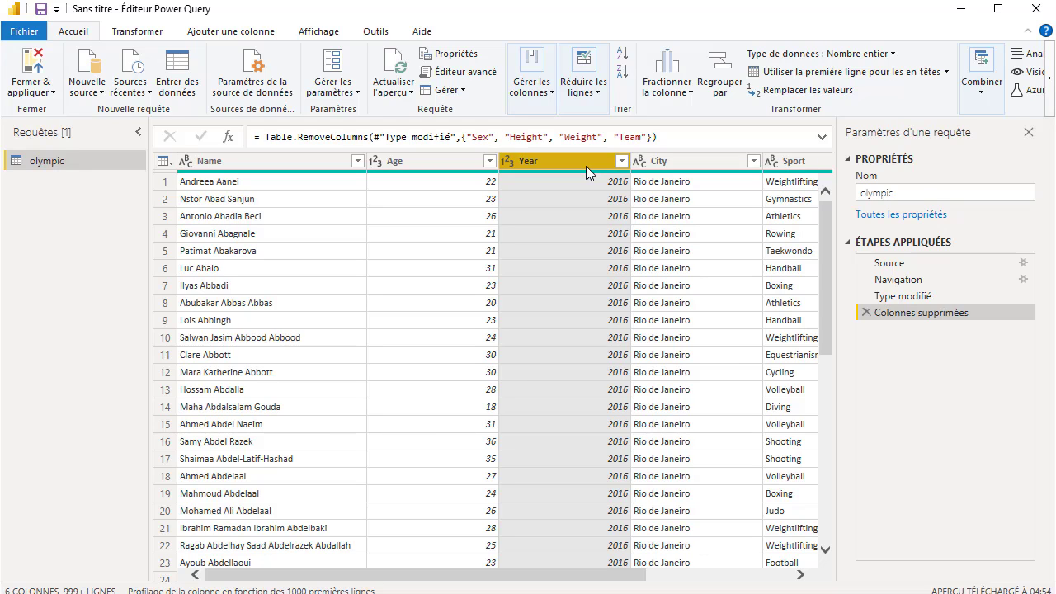
pyautogui.keyDown('ctrl'); pyautogui.click(666, 164); pyautogui.keyUp('ctrl')
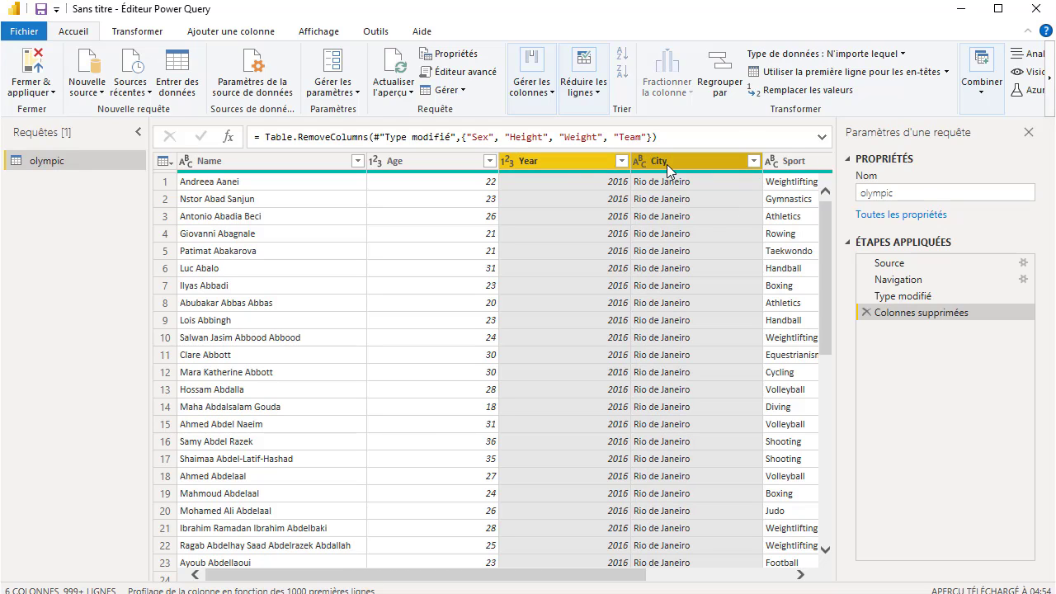
pyautogui.rightClick(666, 165)
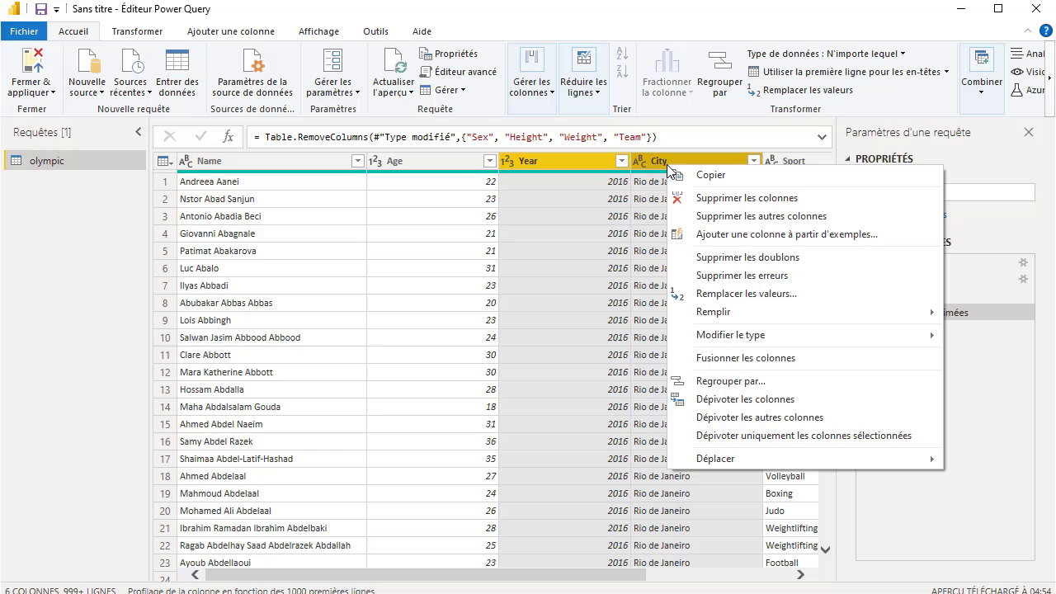
pyautogui.click(698, 198)
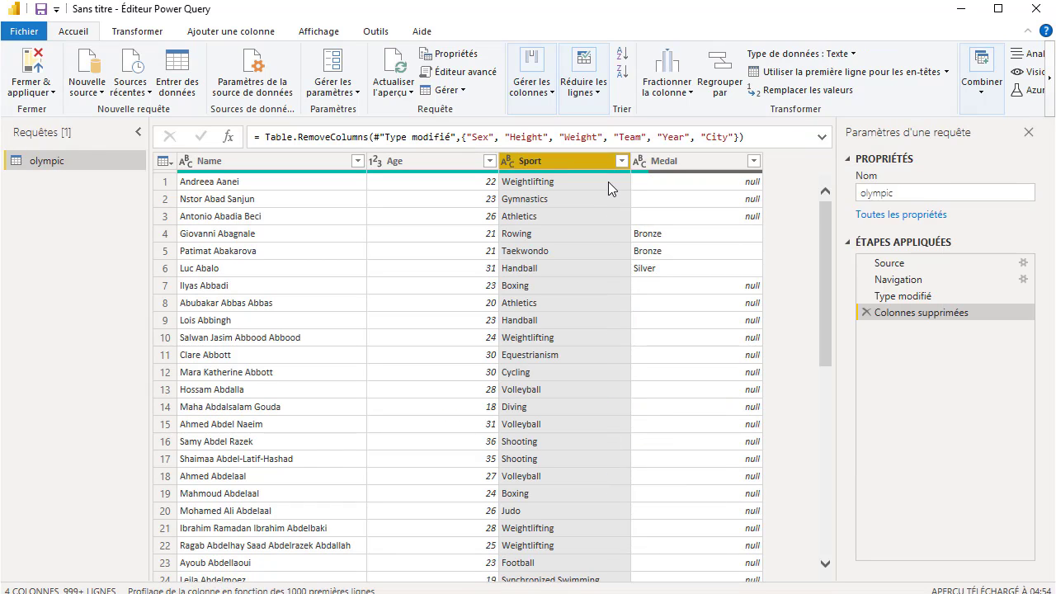
pyautogui.press('Right')
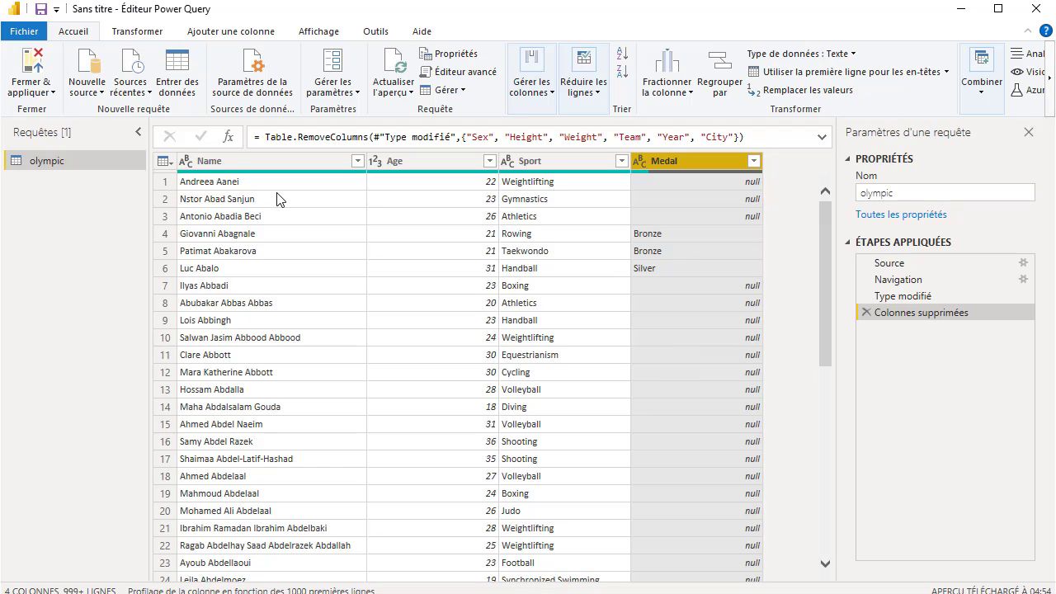
# Add an index column starting from 1 and move it in front of the Name column
pyautogui.click(217, 36)
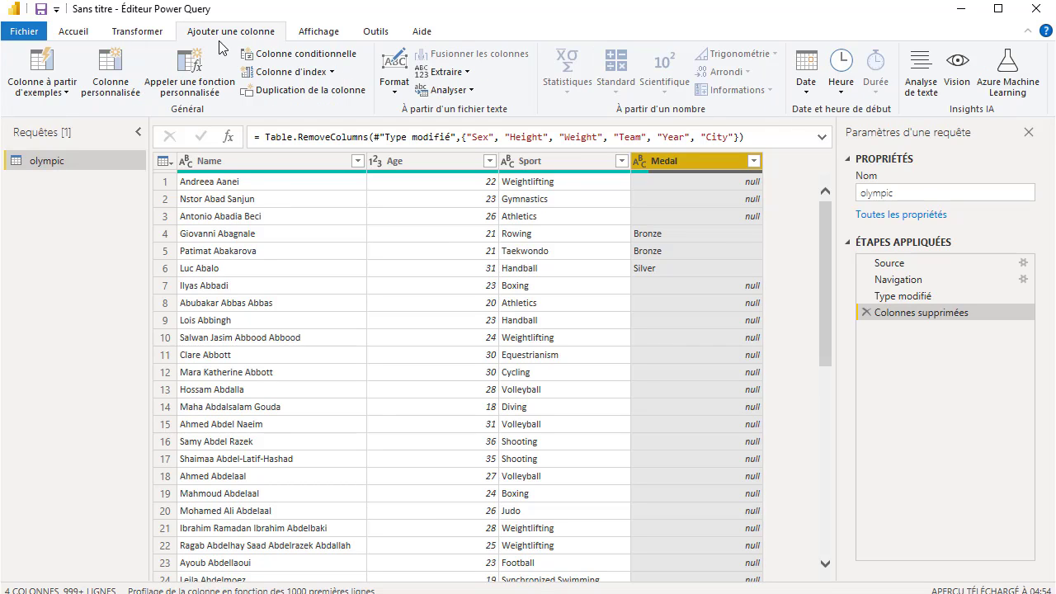
pyautogui.click(333, 73)
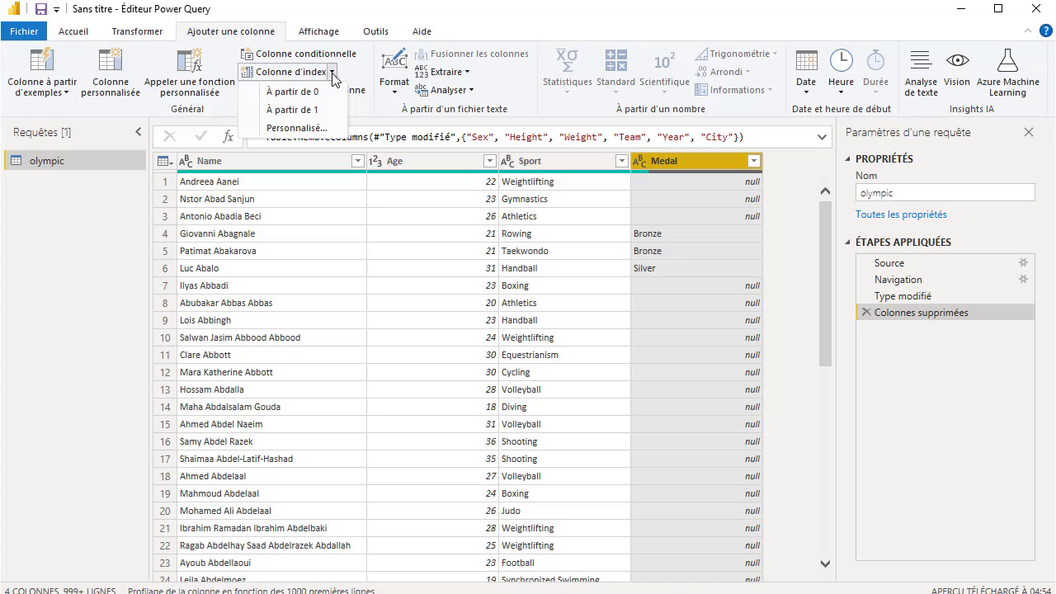
pyautogui.click(320, 115)
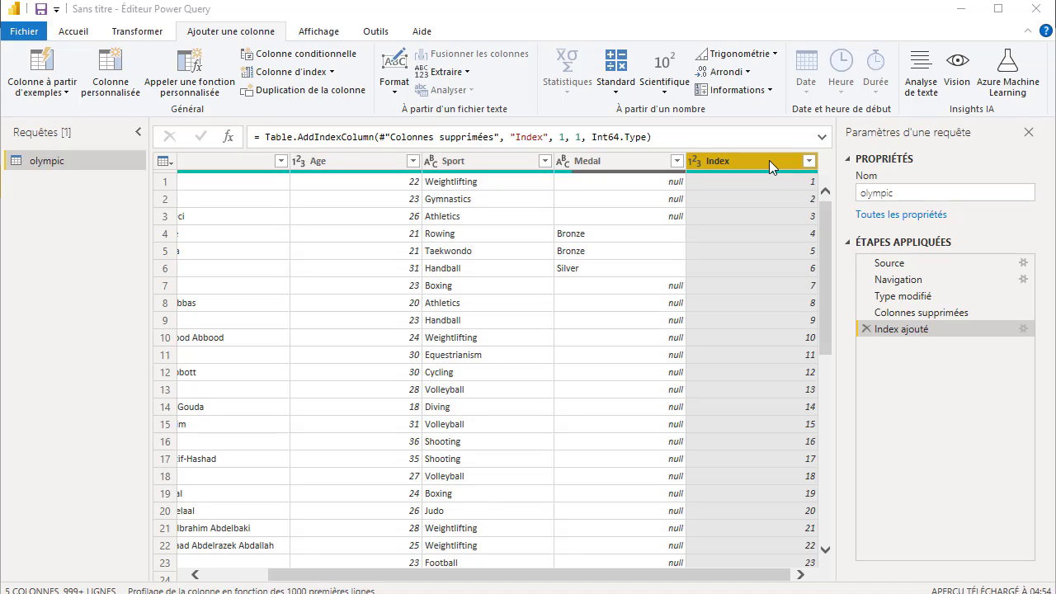
pyautogui.moveTo(769, 160); pyautogui.dragTo(149, 174)
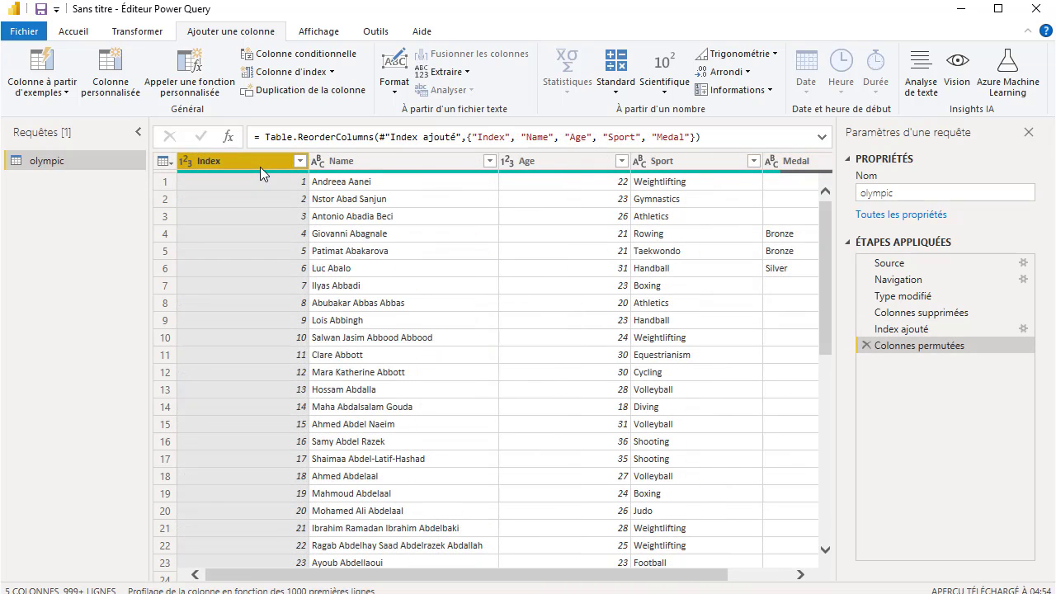
# Close the query editor and apply the pending changes to load the olympic table into the report
pyautogui.click(74, 35)
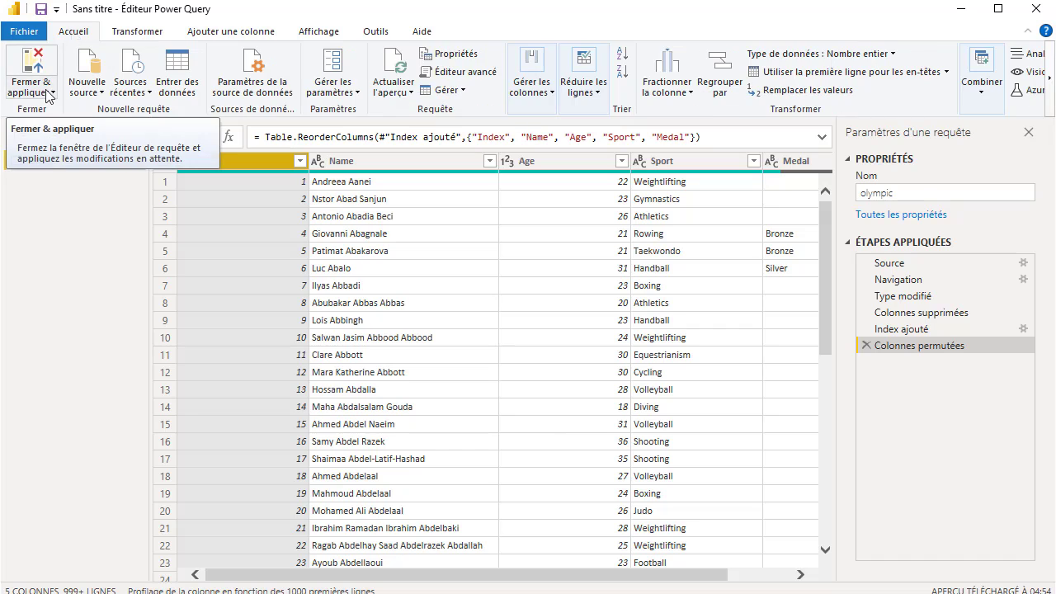
pyautogui.click(48, 94)
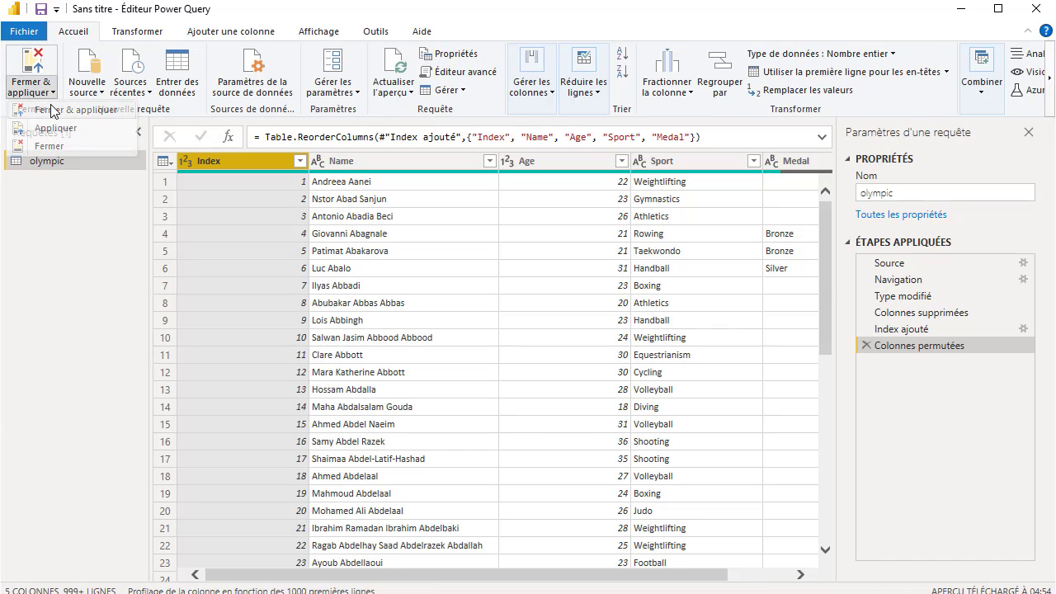
pyautogui.click(38, 108)
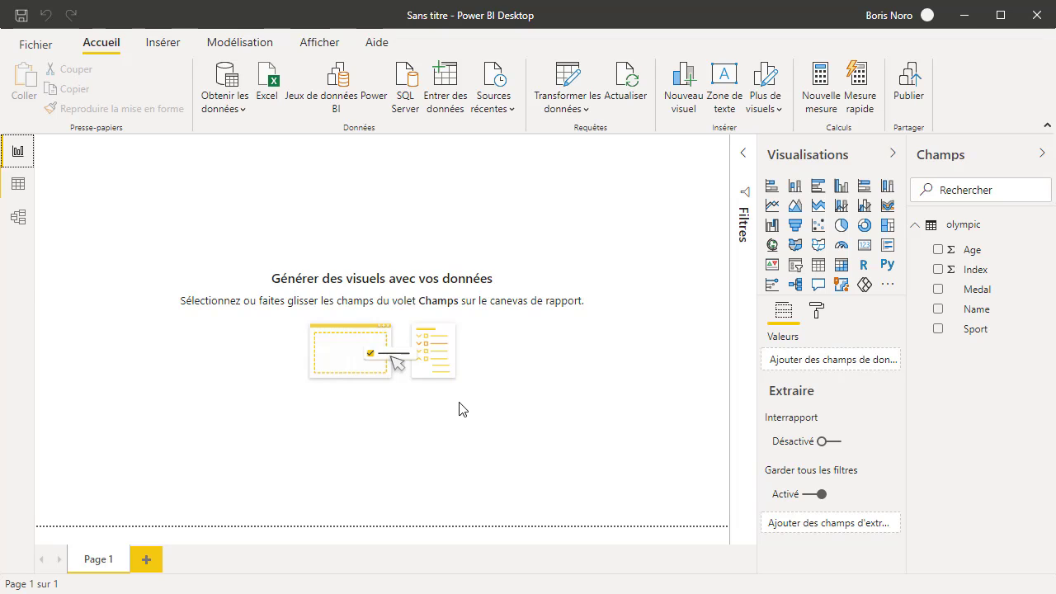
# Create the measure nb participant = COUNT(olympic[Index]) in the olympic table
pyautogui.click(816, 99)
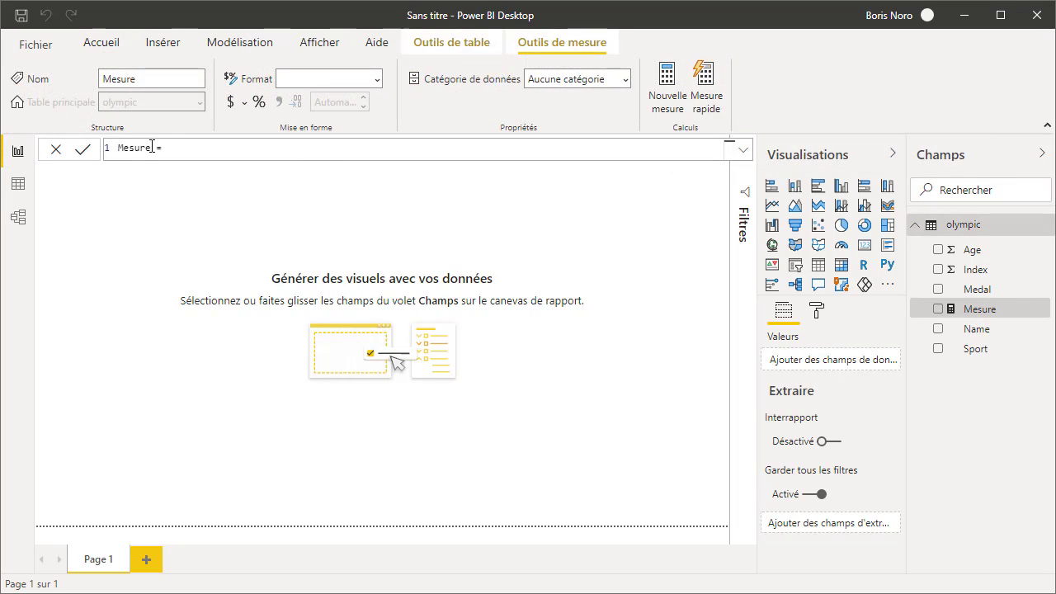
pyautogui.doubleClick(151, 148)
pyautogui.write('nb participant')
pyautogui.write('count')
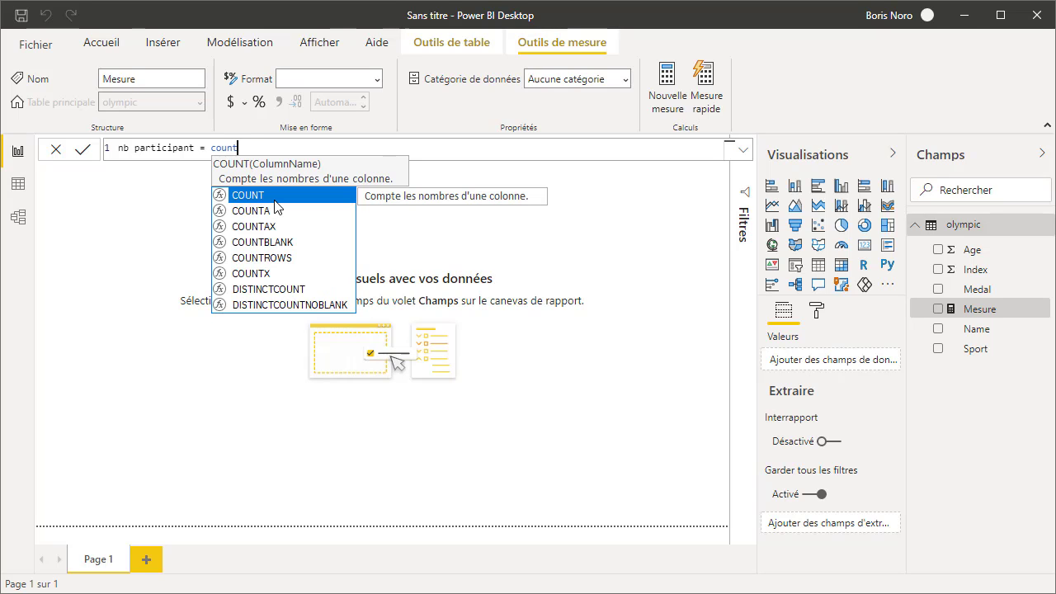
pyautogui.press('Tab')
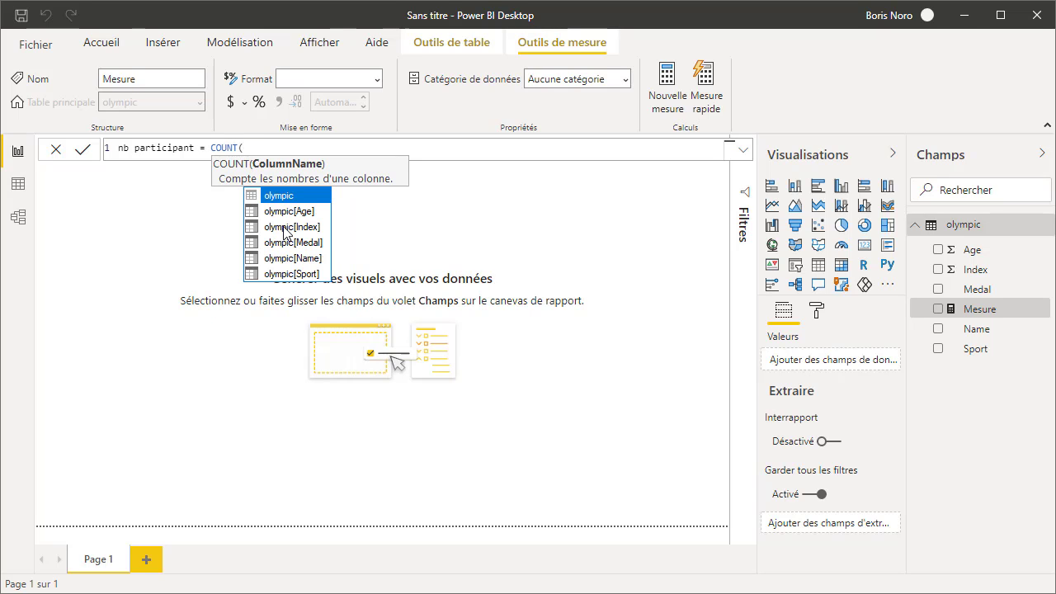
pyautogui.click(285, 232)
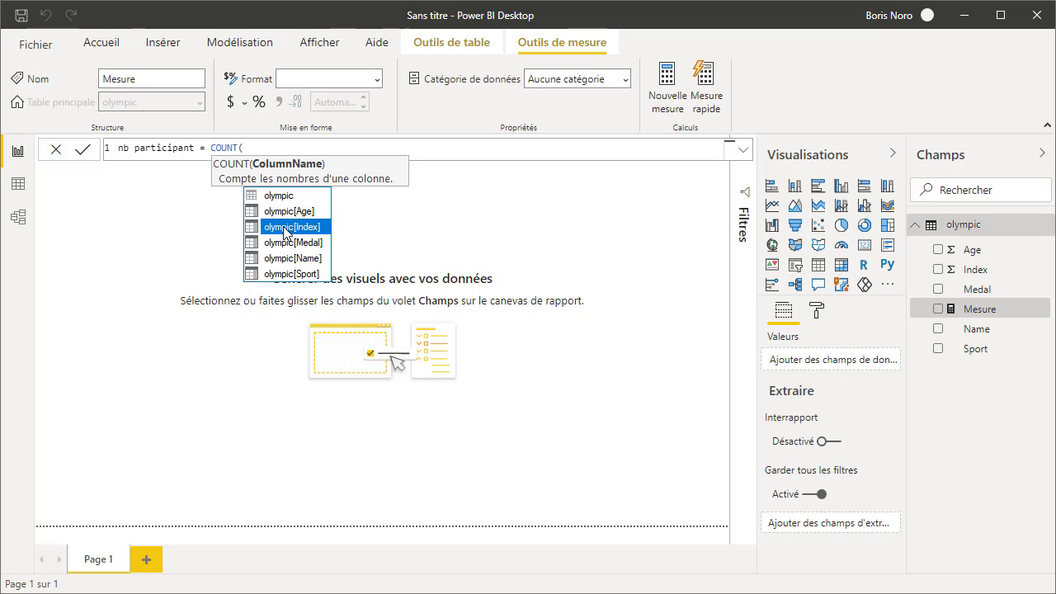
pyautogui.click(285, 232)
pyautogui.press('Return')
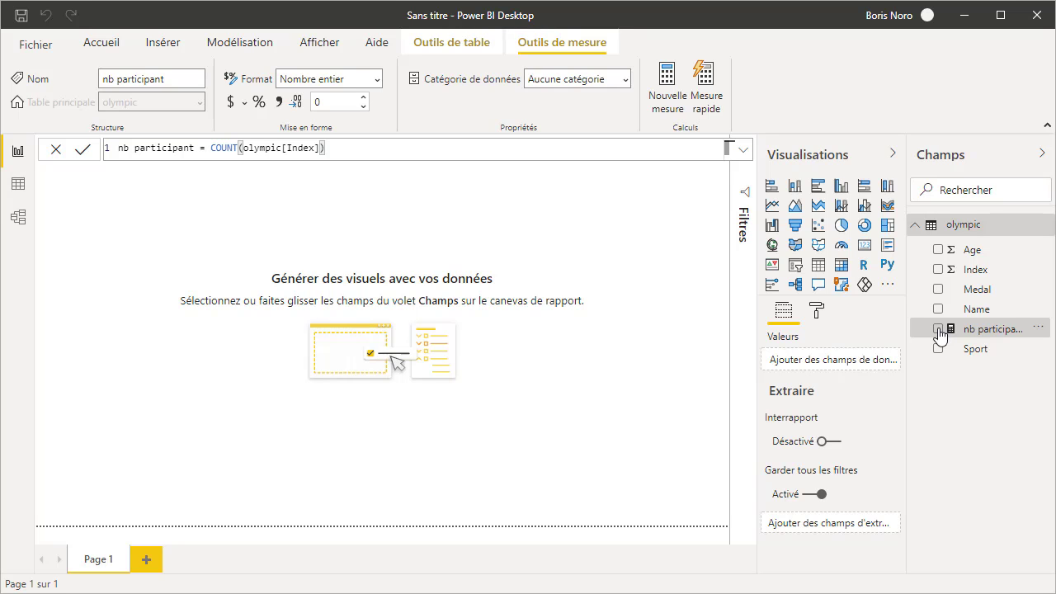
# Check the nb participant measure in a temporary card visual and delete that visual
pyautogui.click(939, 329)
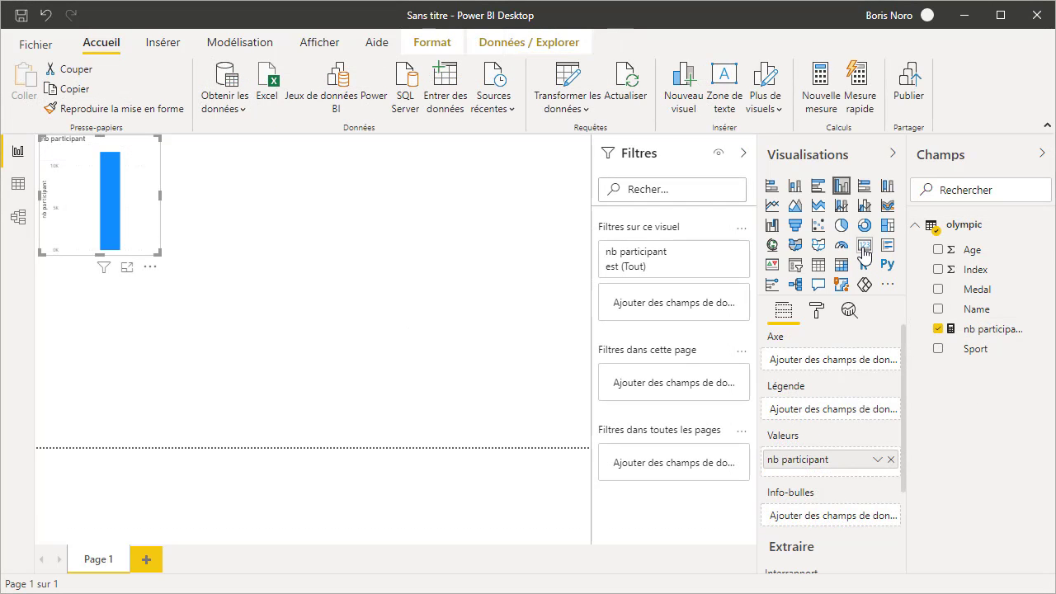
pyautogui.click(864, 246)
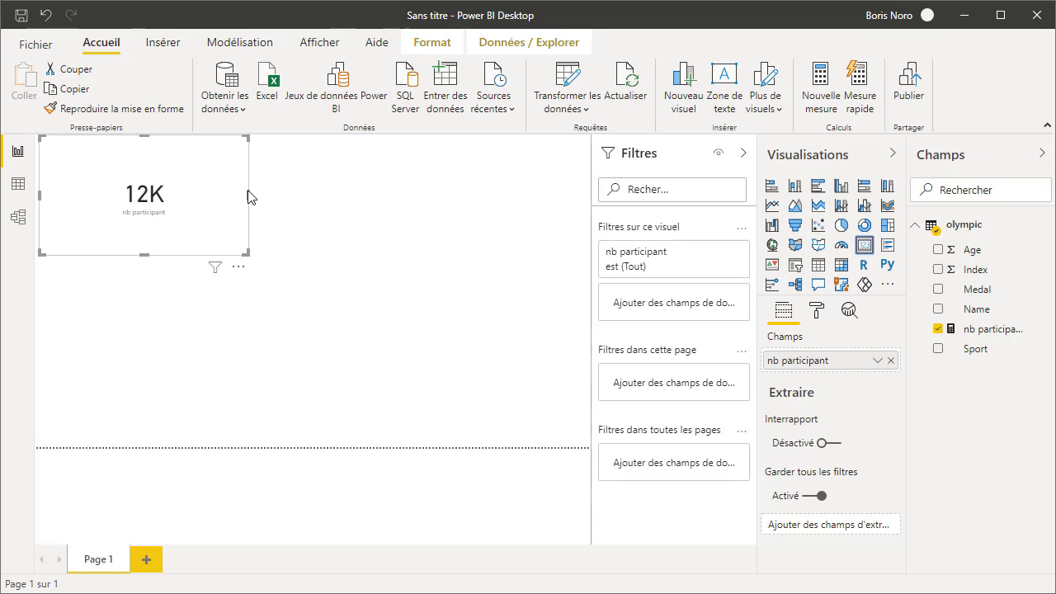
pyautogui.press('Delete')
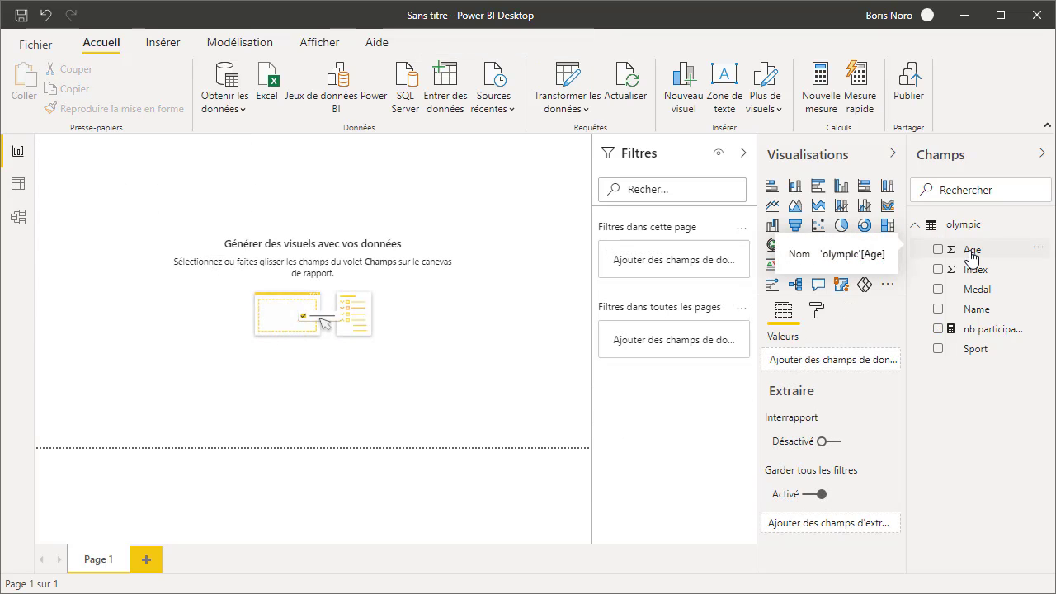
# Create a new group on the Age field using bins (Compartiment) defined by bin size, with a size of 1
pyautogui.rightClick(971, 259)
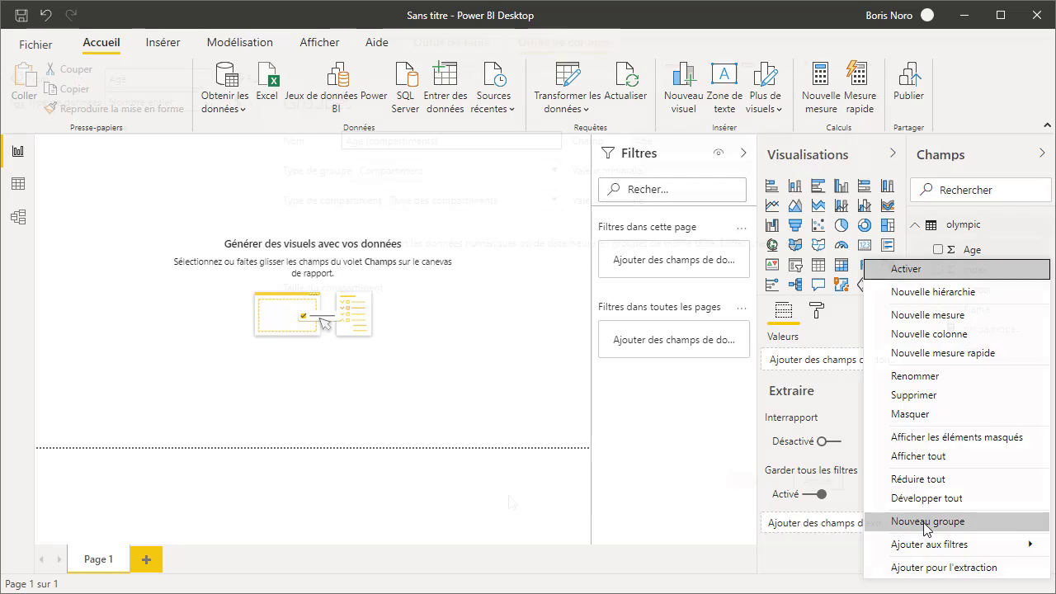
pyautogui.click(926, 523)
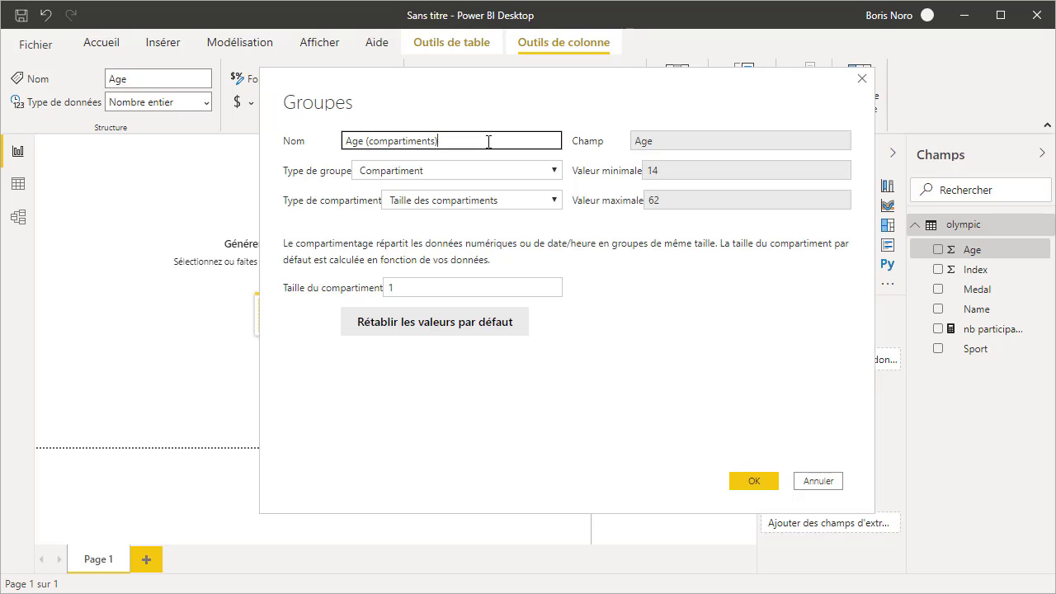
pyautogui.click(556, 175)
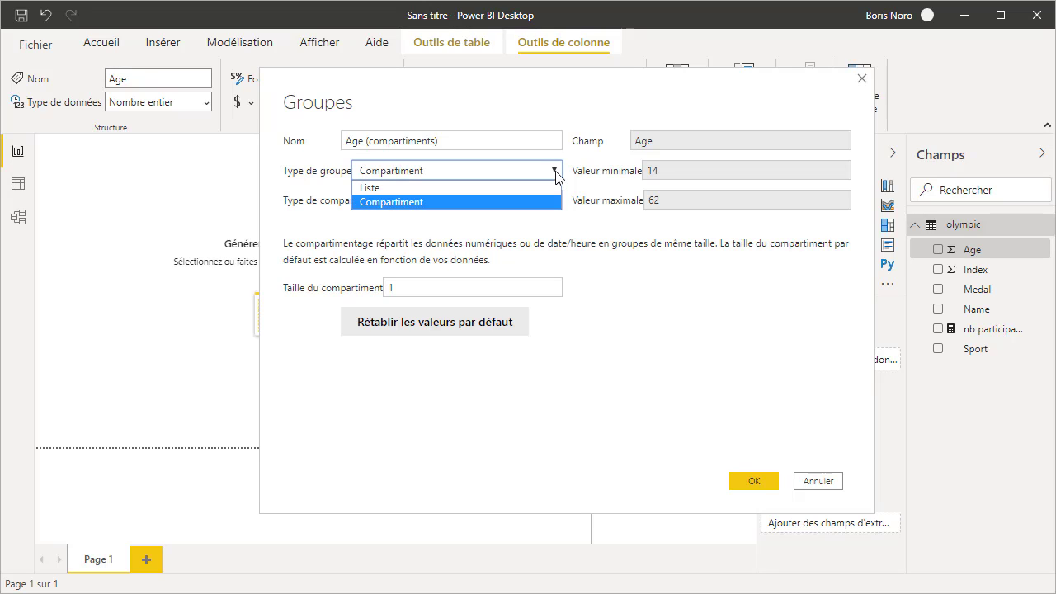
pyautogui.click(555, 175)
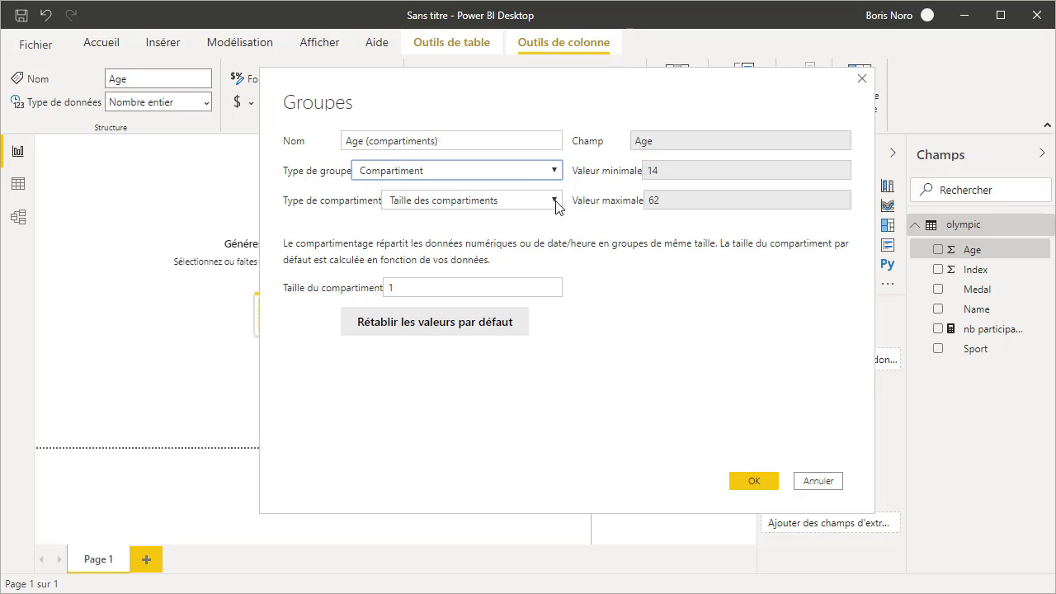
pyautogui.click(558, 207)
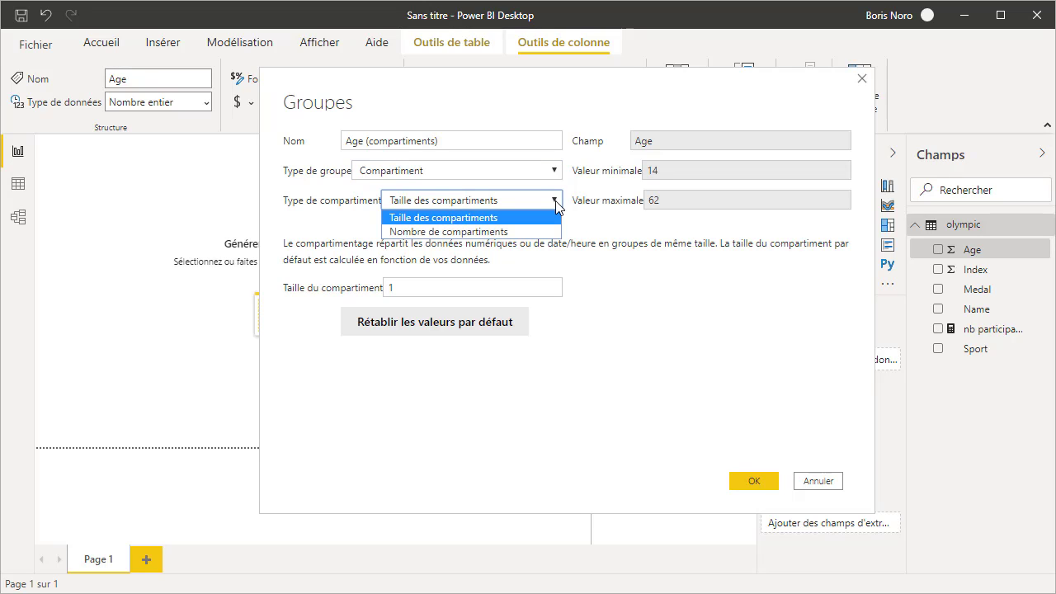
pyautogui.click(558, 207)
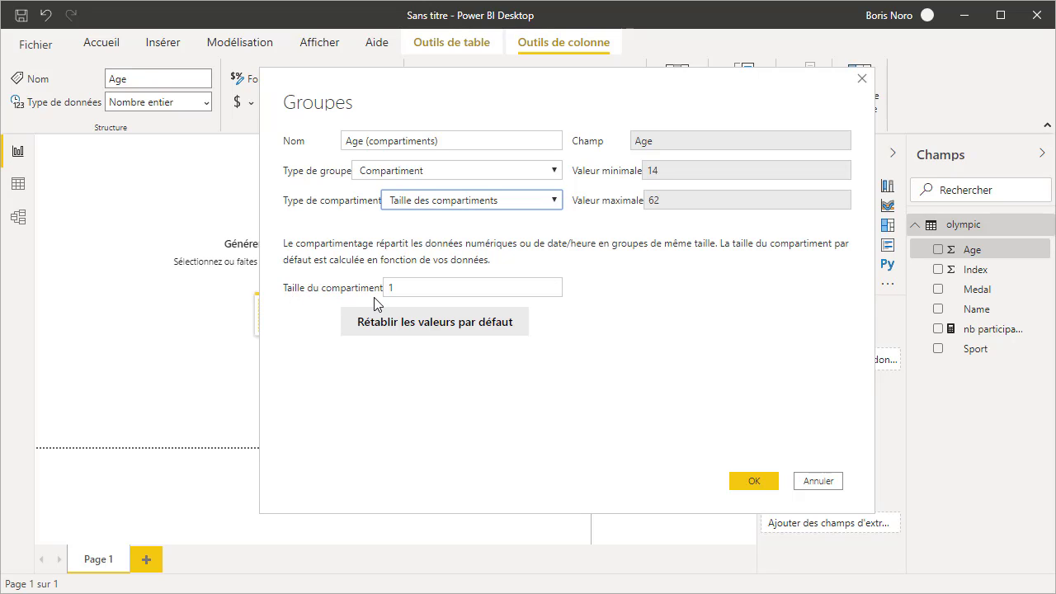
pyautogui.click(768, 485)
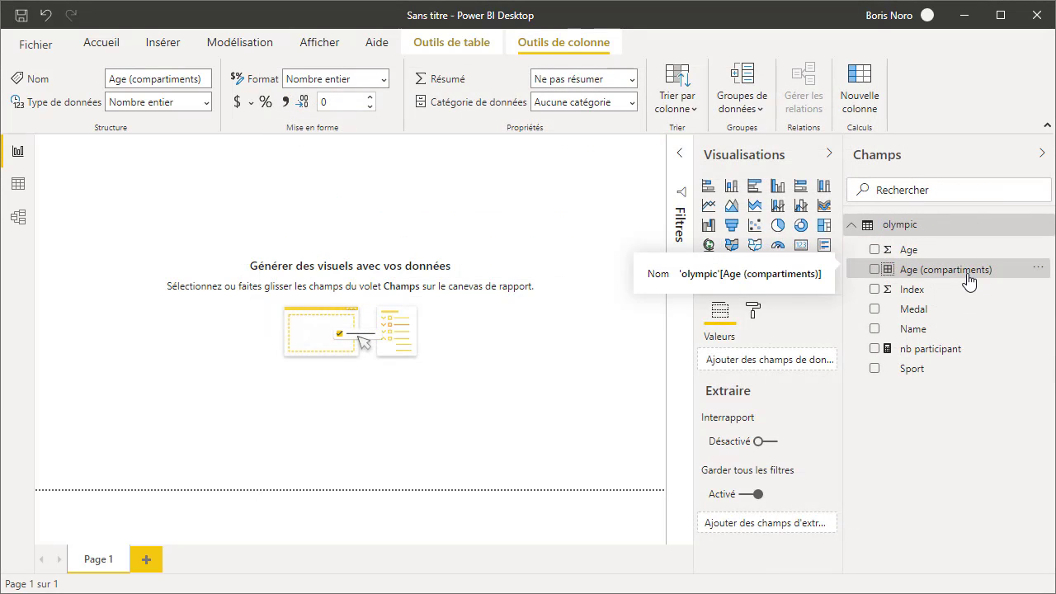
# Build a table visual of nb participant by Age (compartiments) and convert it to a clustered column chart
pyautogui.click(875, 269)
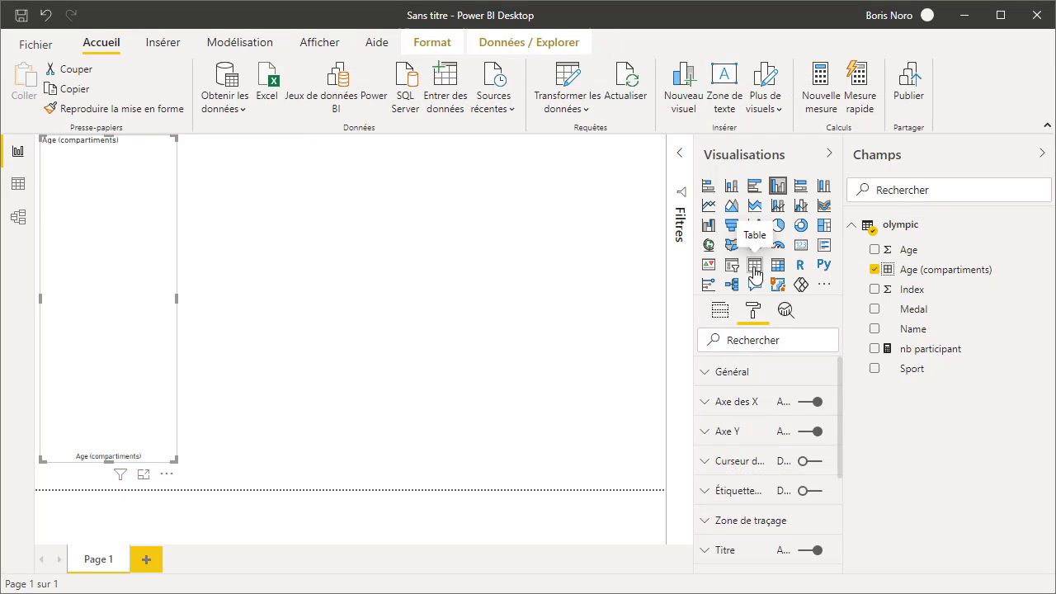
pyautogui.click(755, 265)
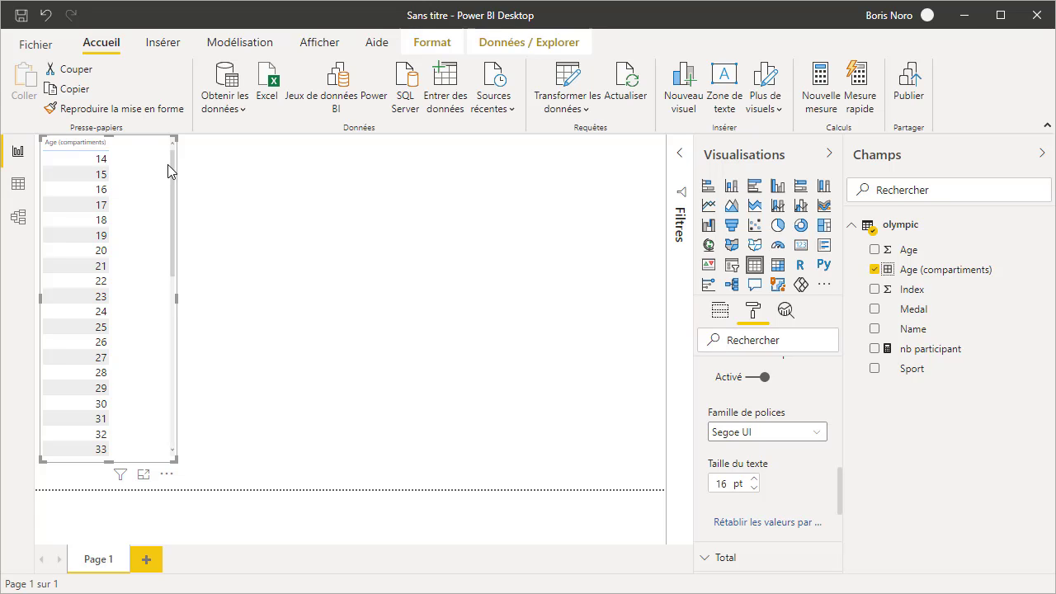
pyautogui.scroll(-8, 173, 186)
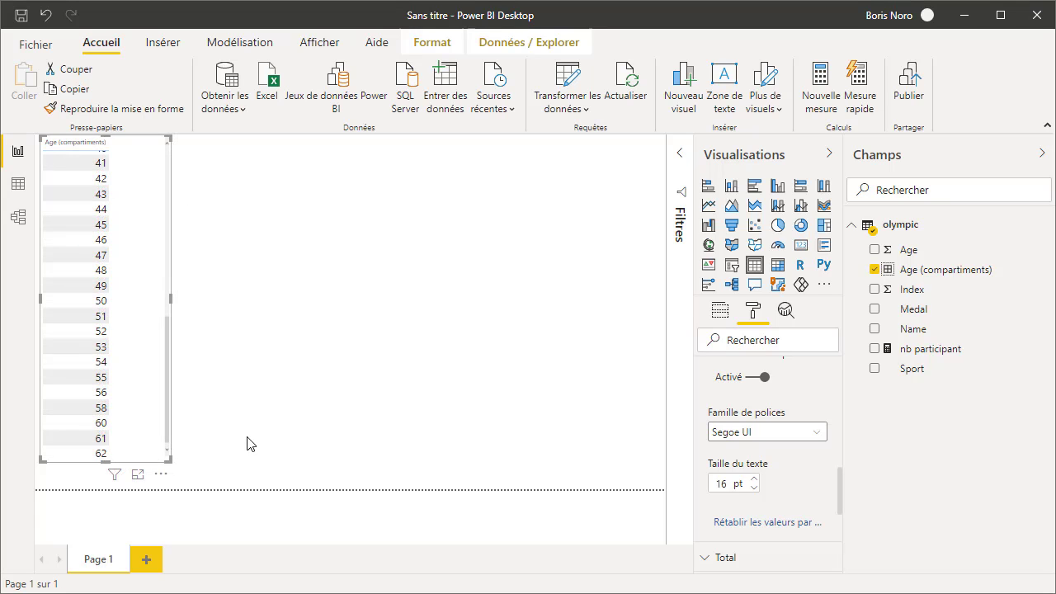
pyautogui.click(875, 349)
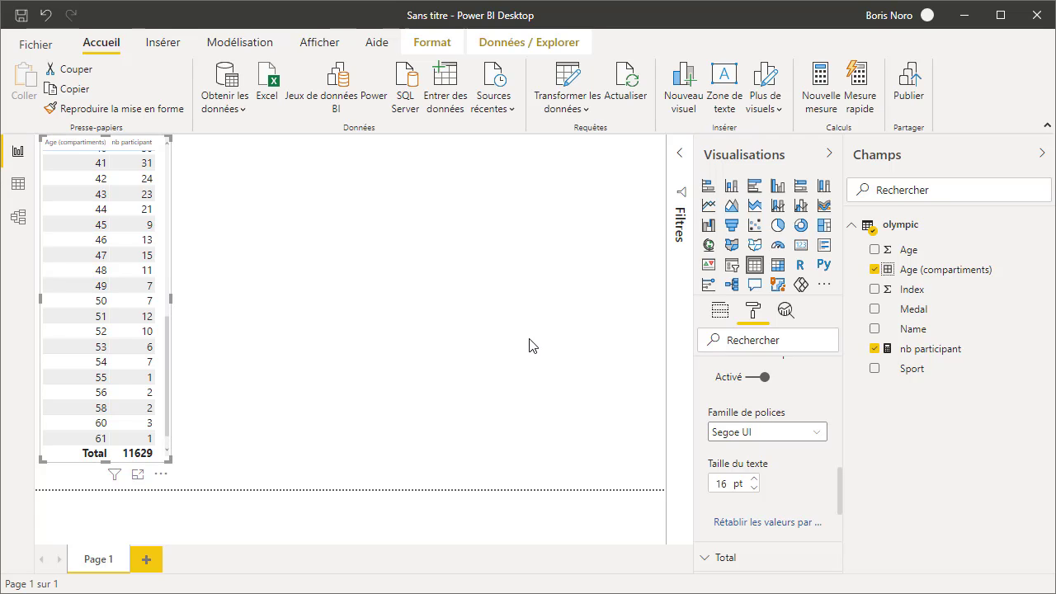
pyautogui.click(778, 187)
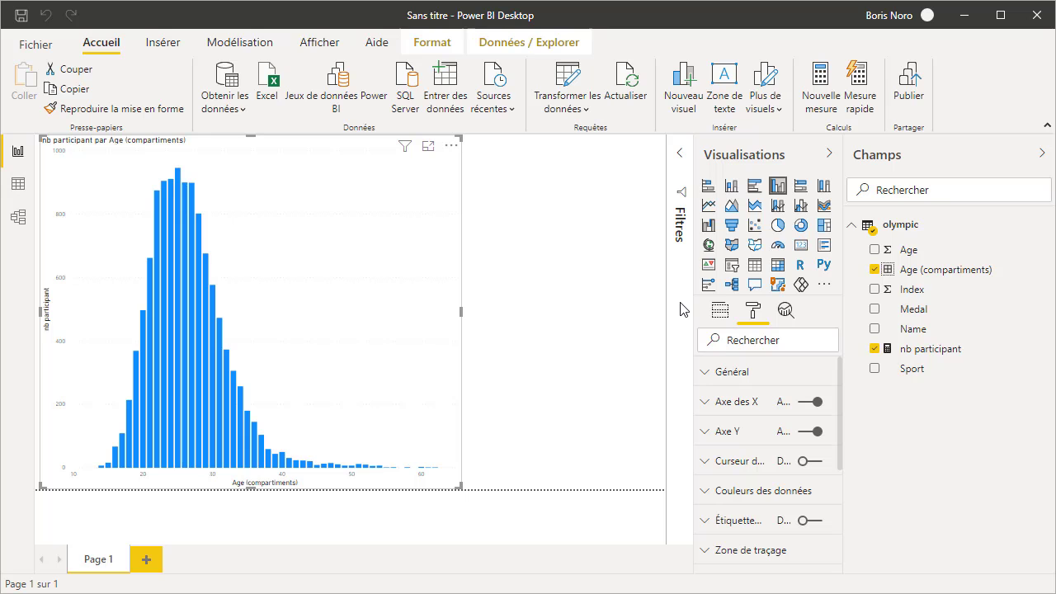
# Create the measure Age moyen = AVERAGE(olympic[Age]) in the olympic table
pyautogui.click(818, 90)
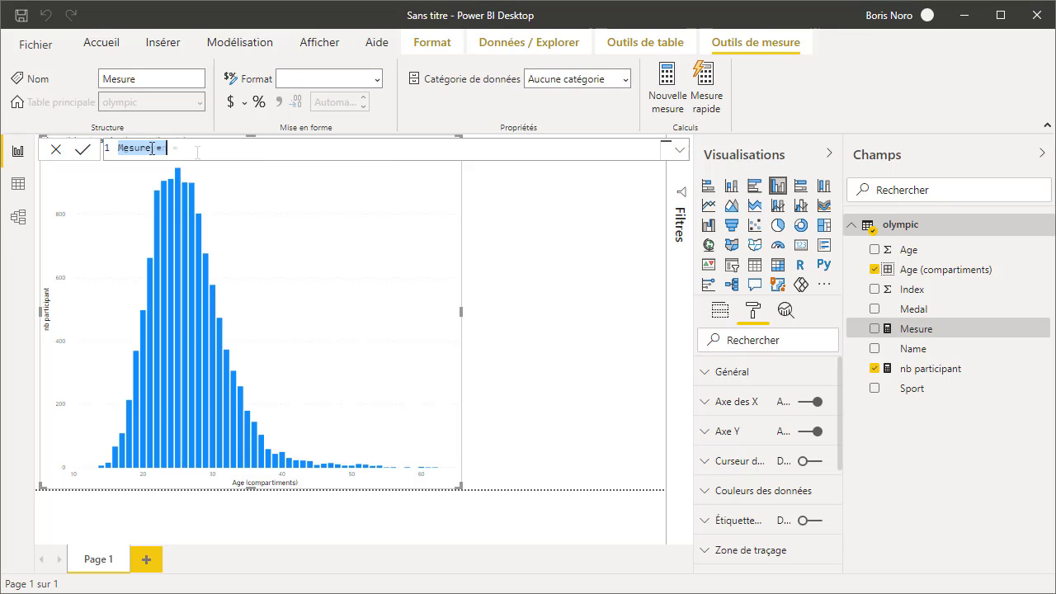
pyautogui.write('Age moyen = ')
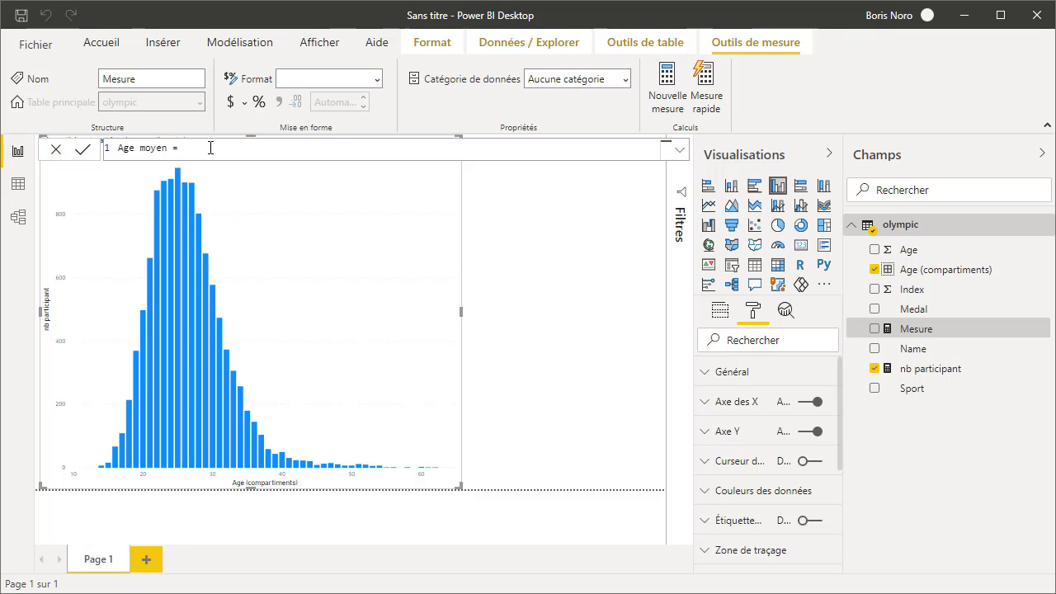
pyautogui.write('AVERAGE(')
pyautogui.click(274, 217)
pyautogui.write(')')
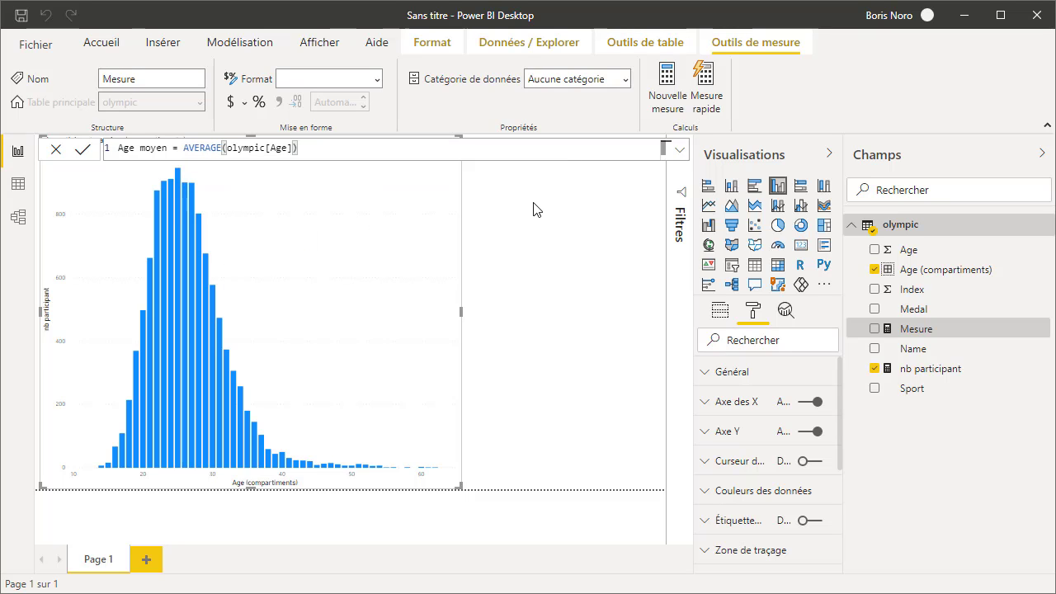
pyautogui.click(534, 209)
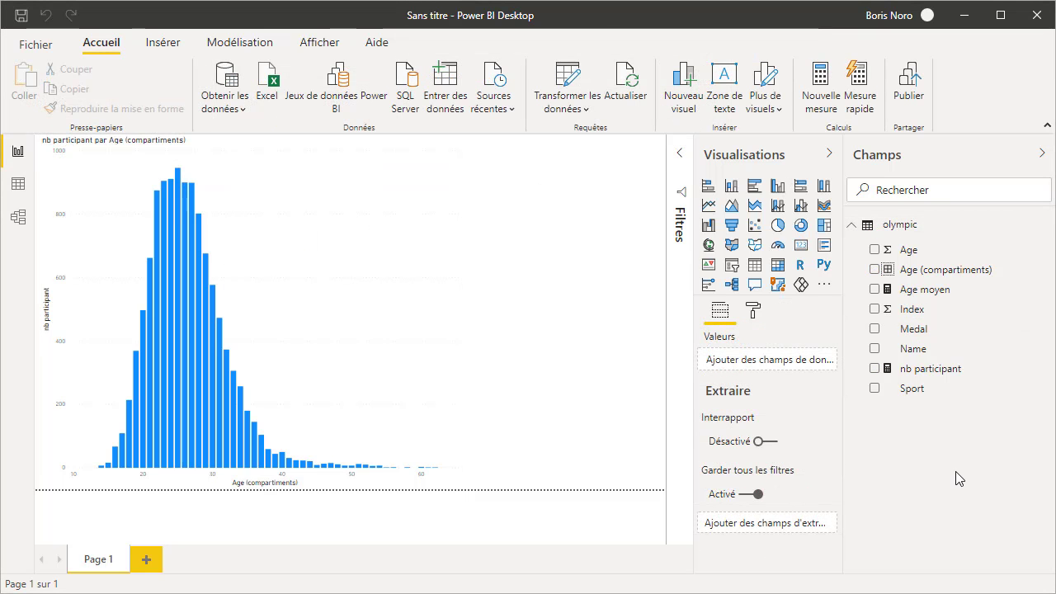
# Show the Age moyen measure in a card visual beside the column chart
pyautogui.click(876, 290)
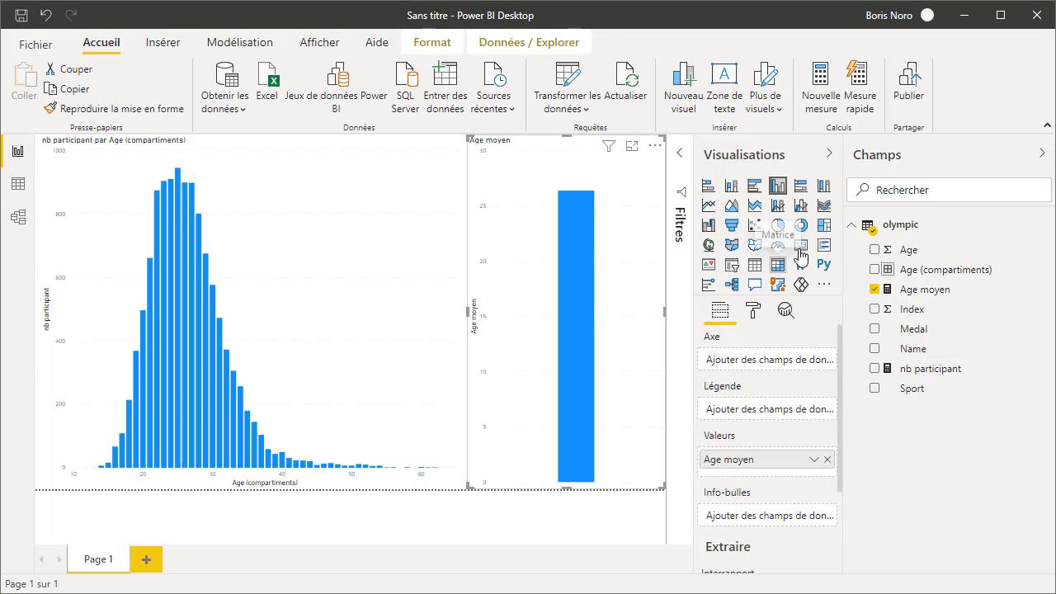
pyautogui.click(801, 246)
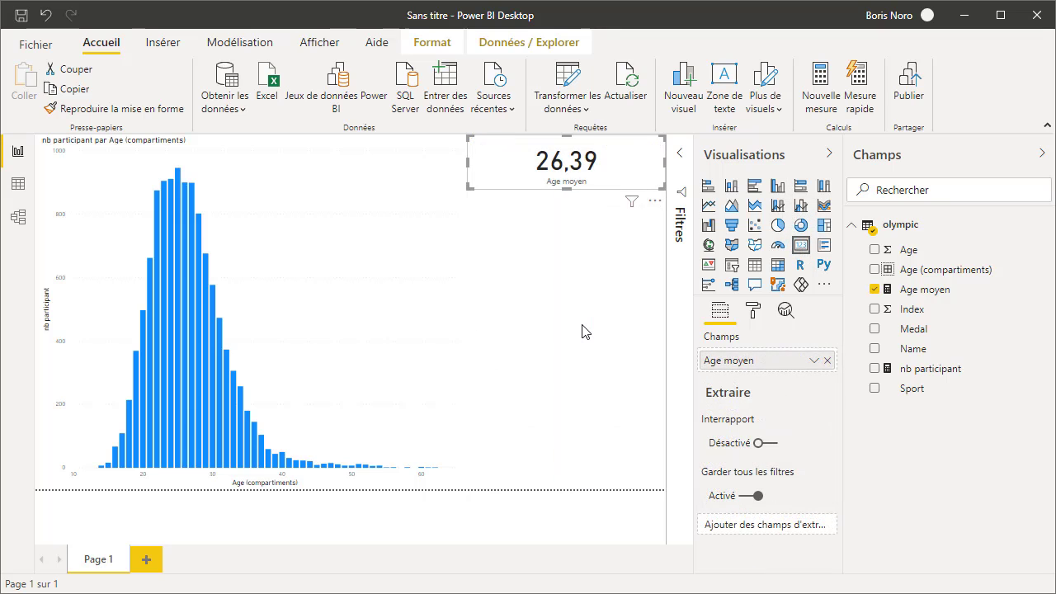
pyautogui.click(582, 331)
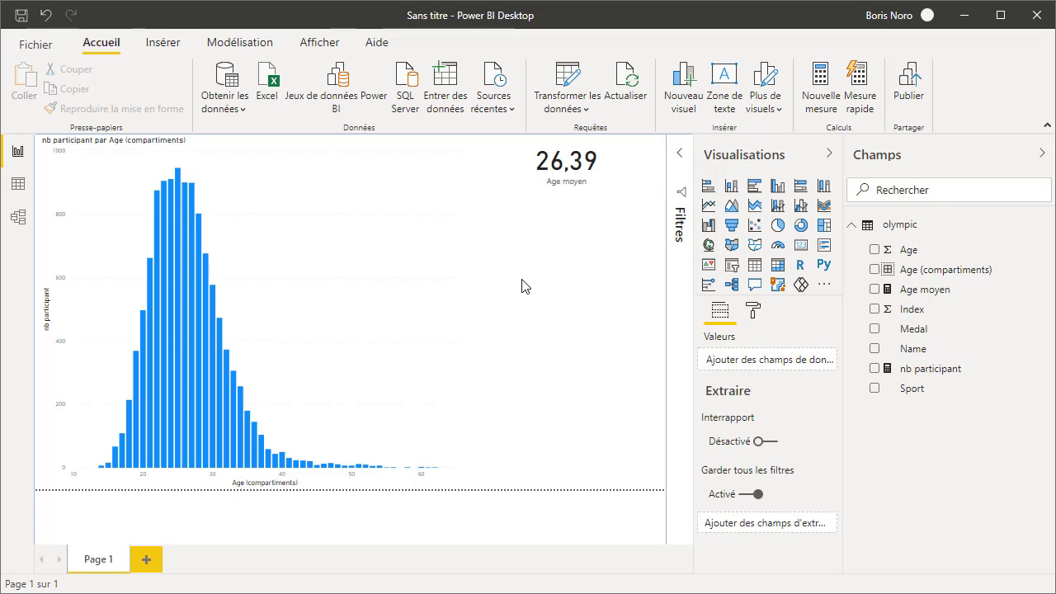
# Start a new measure named Age moyen medaille with CALCULATE on the [Age moyen] measure
pyautogui.click(820, 104)
pyautogui.doubleClick(151, 148)
pyautogui.write('Age moyen medaille =')
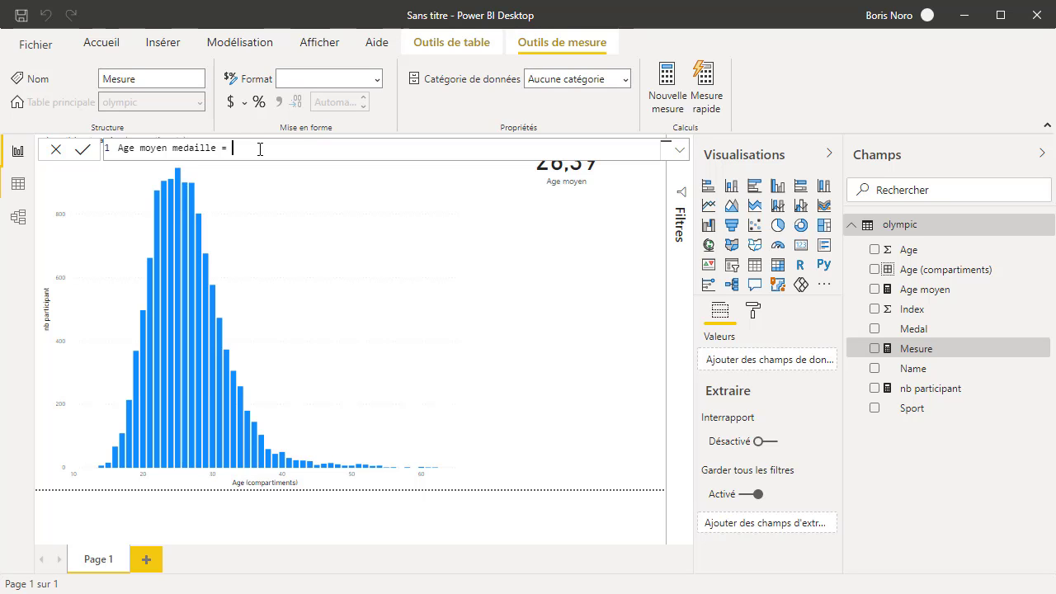
pyautogui.write('CALCULATE(')
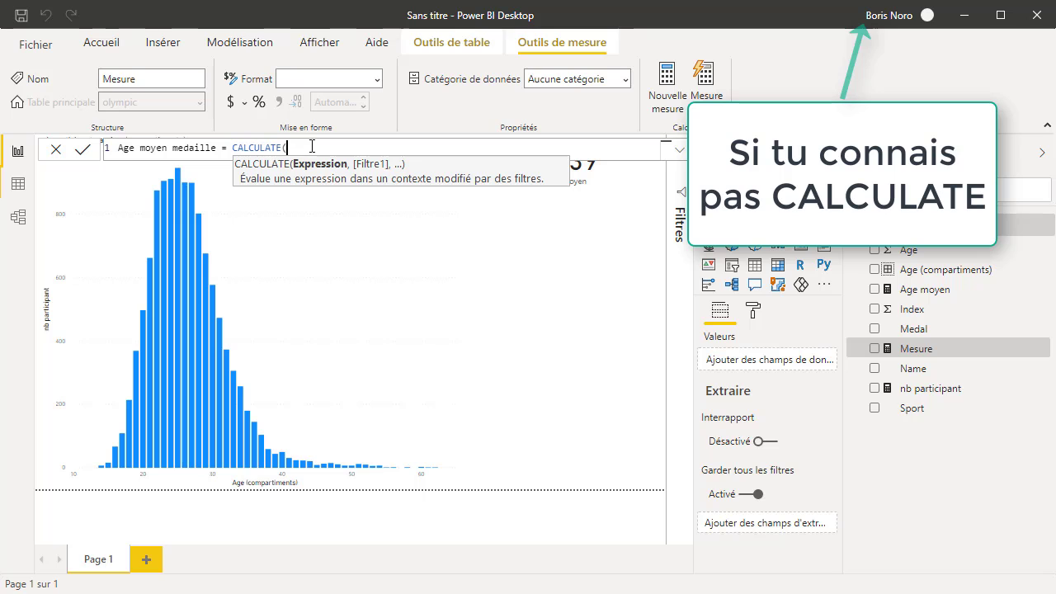
pyautogui.write('ag')
pyautogui.press('Tab')
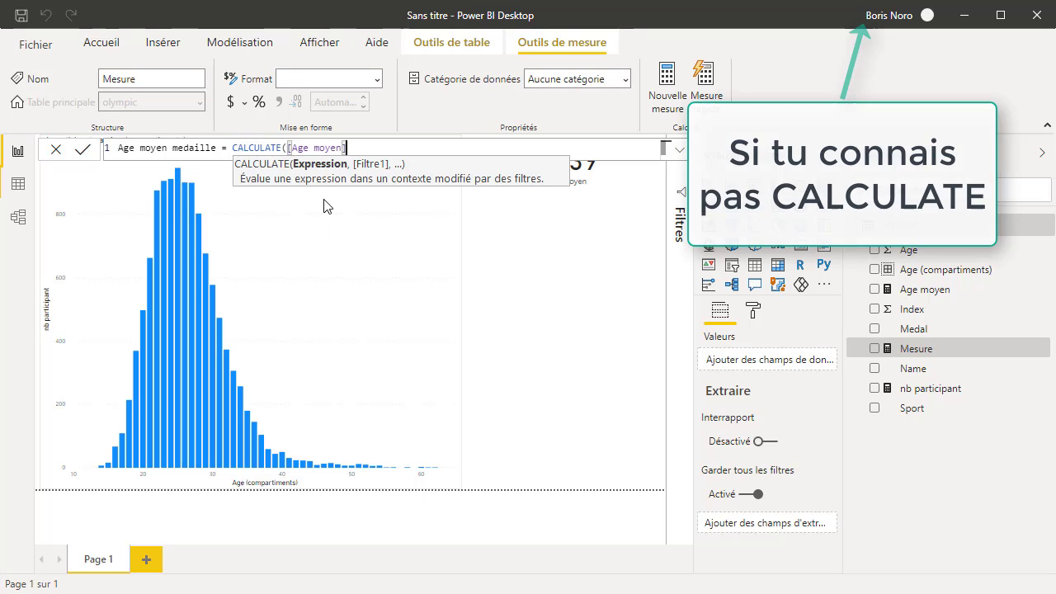
pyautogui.write(',')
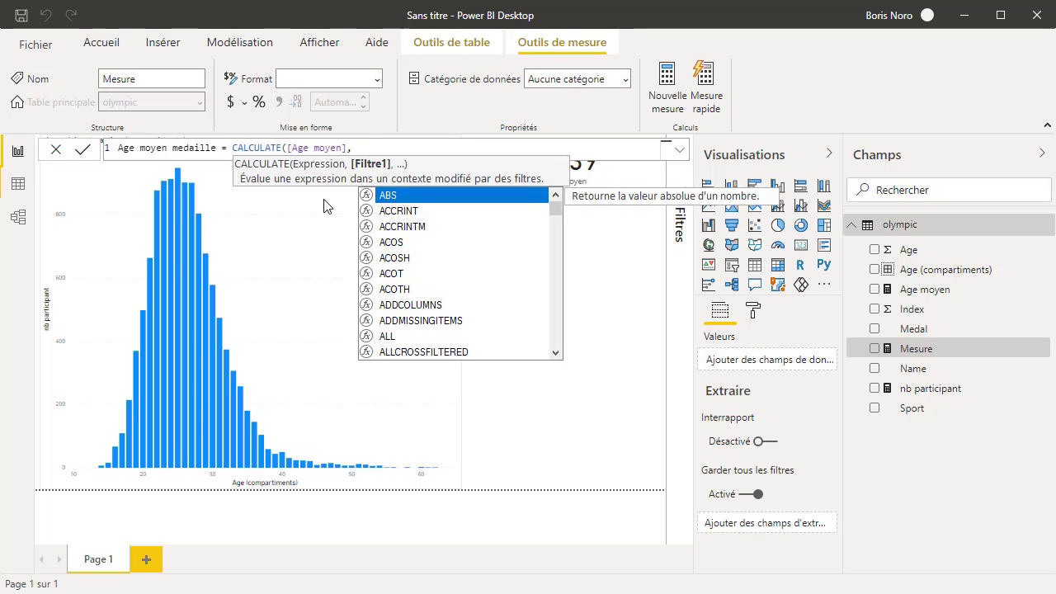
# Complete the CALCULATE formula with the filter olympic[Medal] = "Gold" || olympic[Medal] = "Silver" || olympic[Medal] = "Bronze"
pyautogui.write(' me')
pyautogui.click(424, 291)
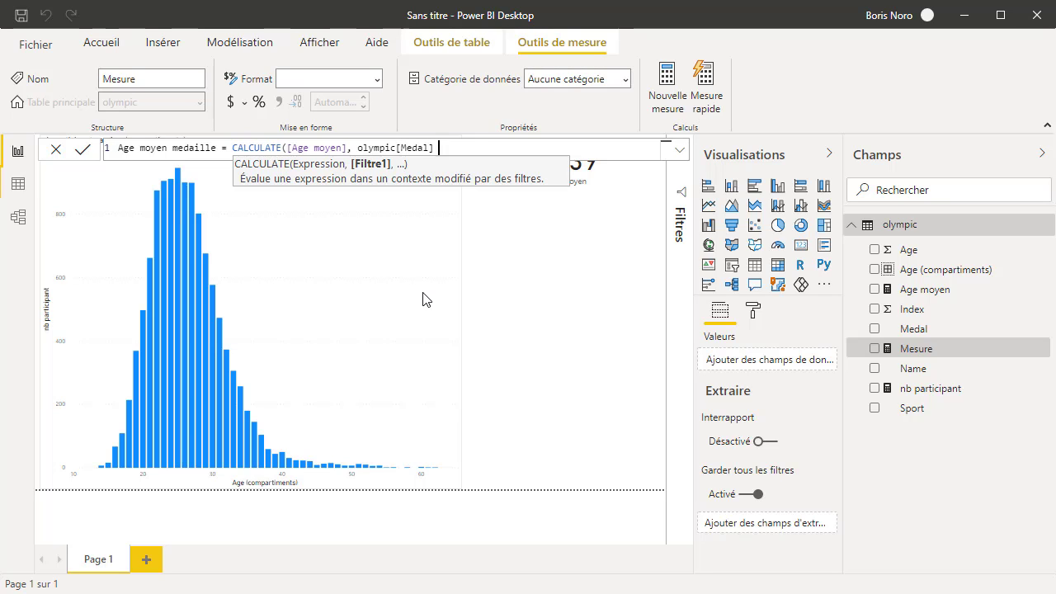
pyautogui.write('= "Gold" || ')
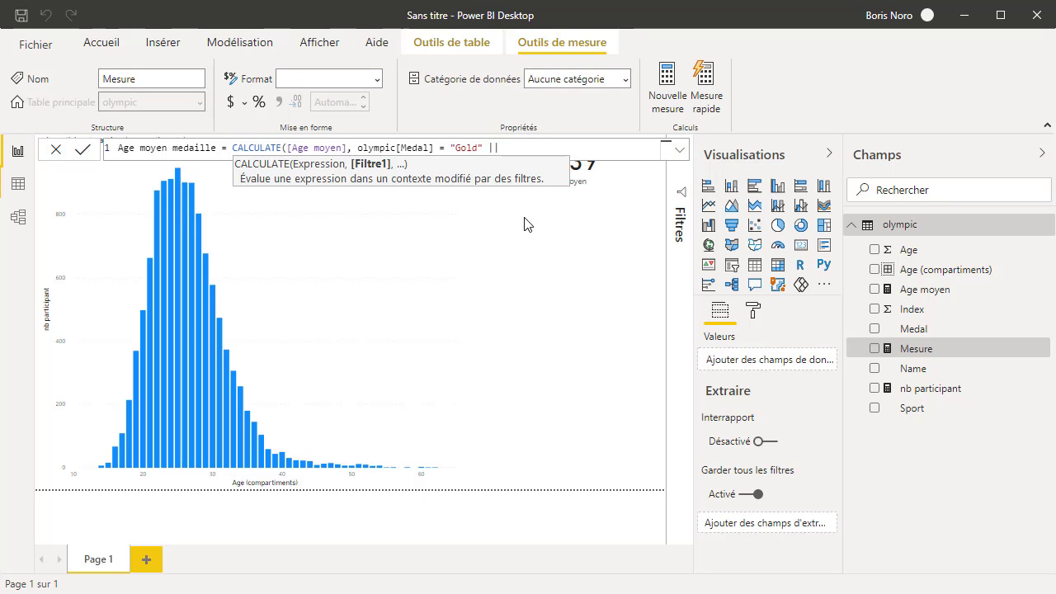
pyautogui.write('olympic[Medal] = "Silver"')
pyautogui.click(681, 152)
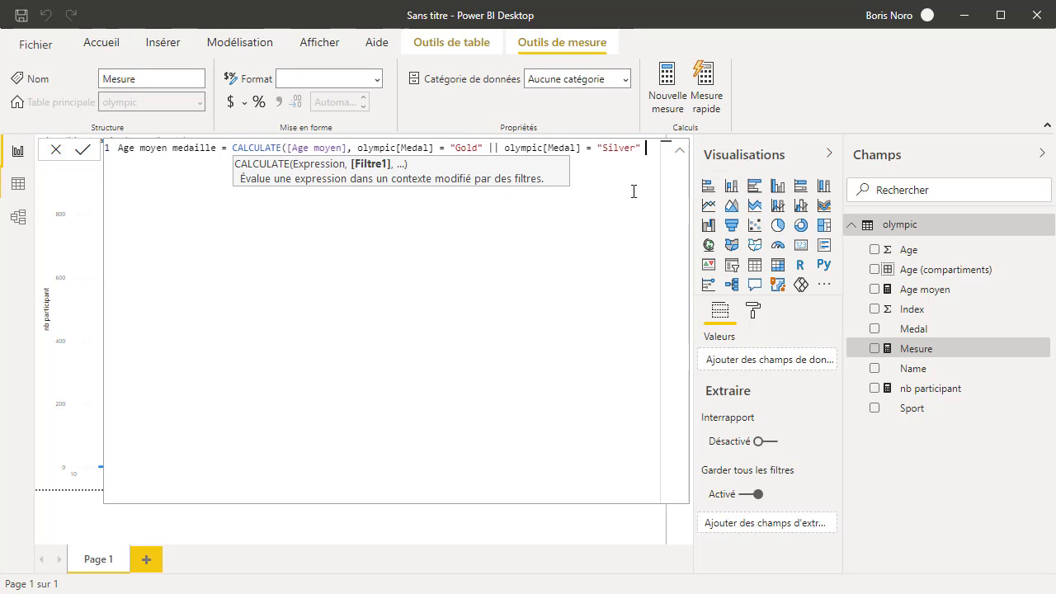
pyautogui.write('|')
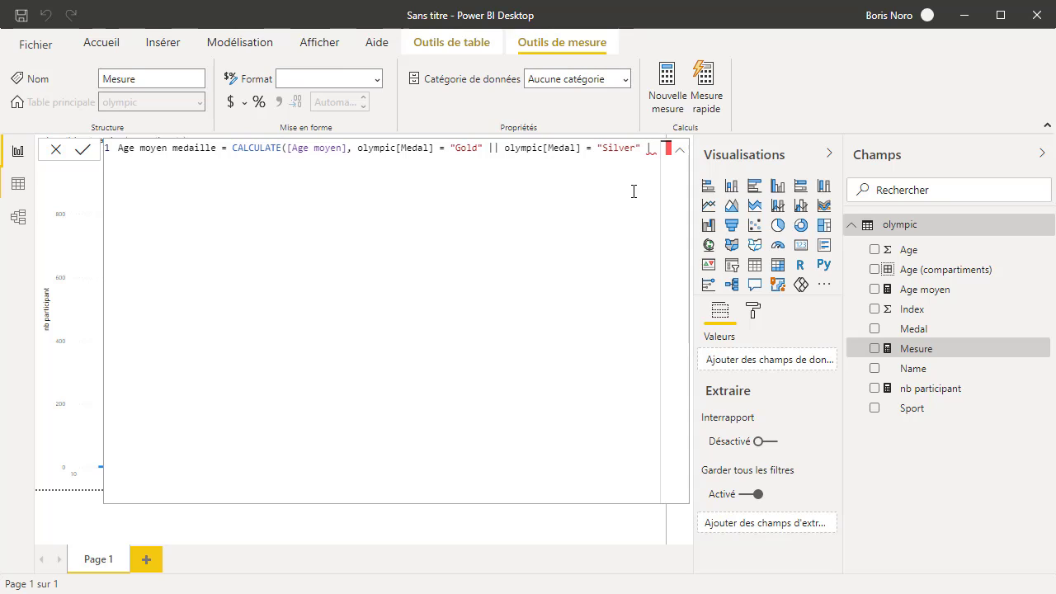
pyautogui.write('| olympic[Medal] = "Bronze")')
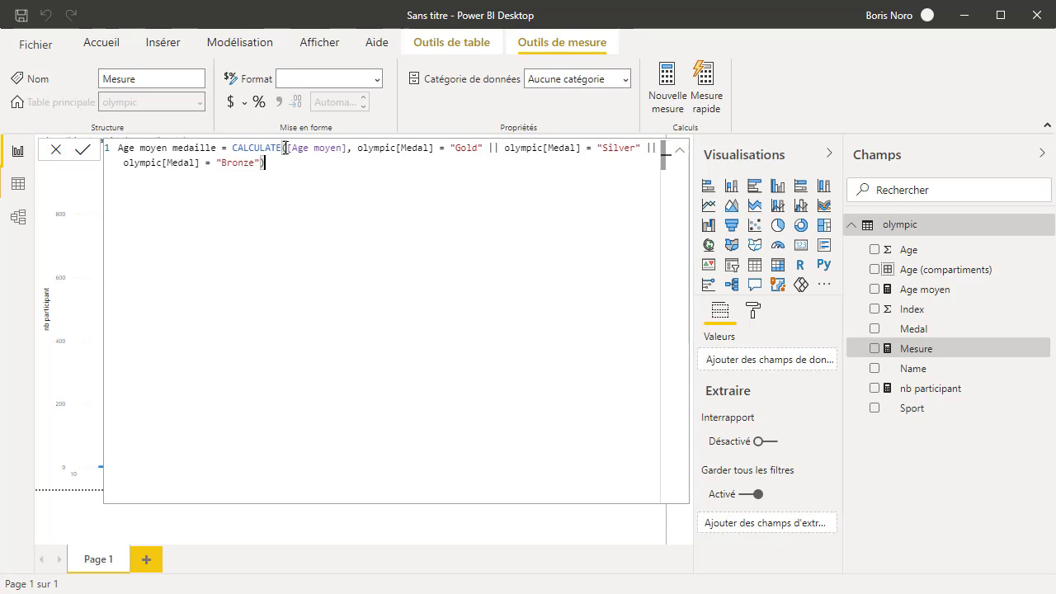
# Put the medal filter and the closing parenthesis on separate lines, commit the Age moyen medaille measure and close the formula editor
pyautogui.click(357, 148)
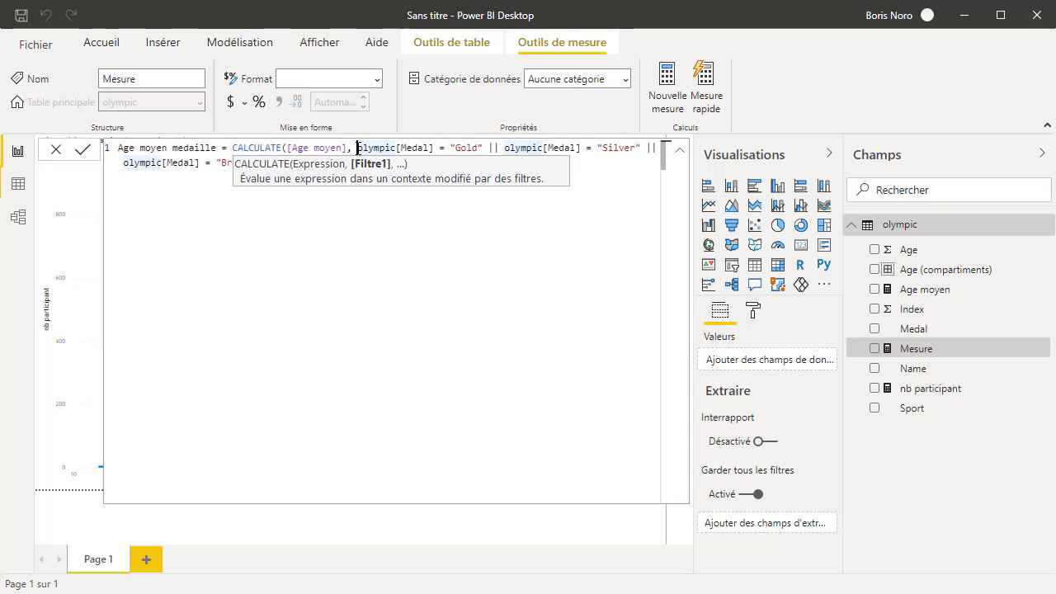
pyautogui.hotkey('shift', 'Return')
pyautogui.press('Return')
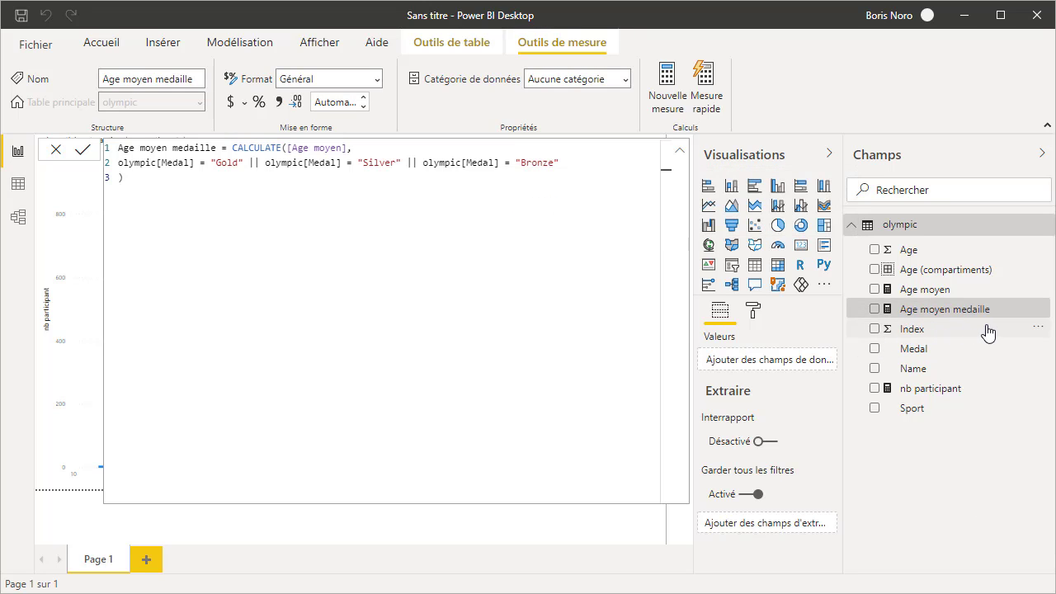
pyautogui.click(55, 155)
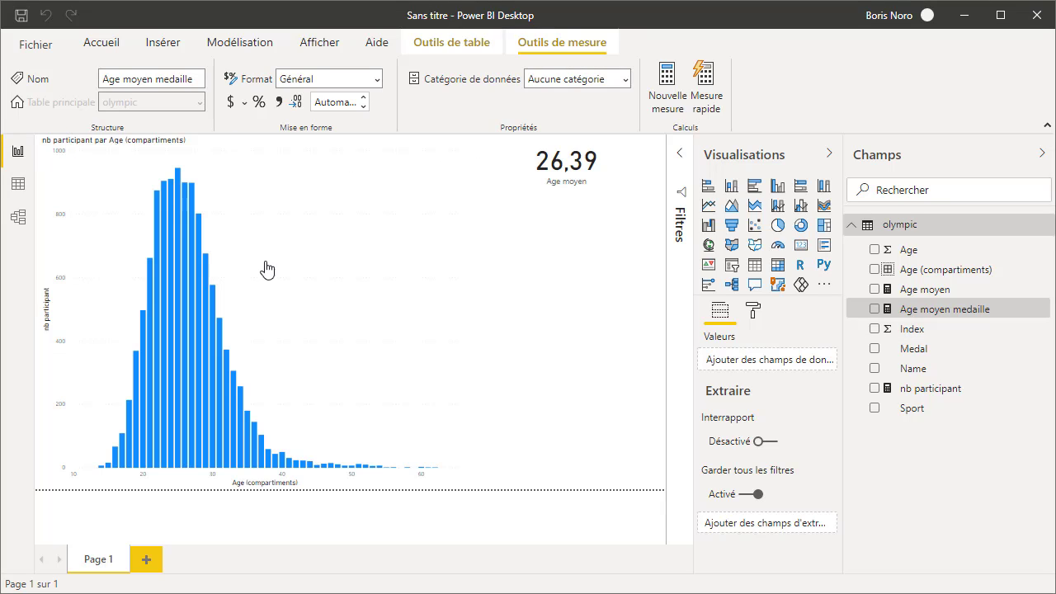
# Show the Age moyen medaille measure in a card visual below the Age moyen card
pyautogui.click(875, 309)
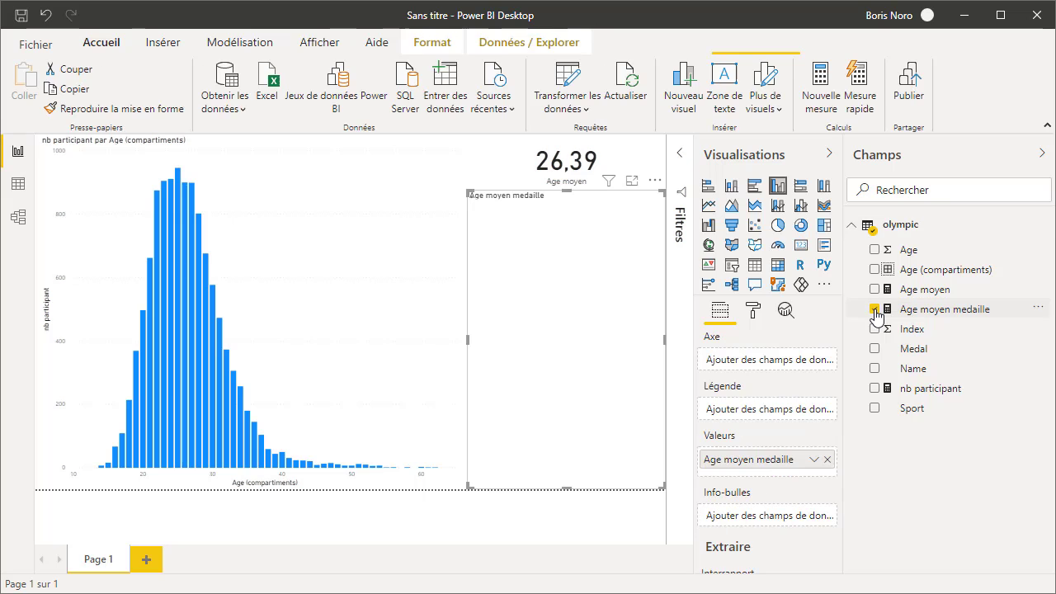
pyautogui.click(801, 246)
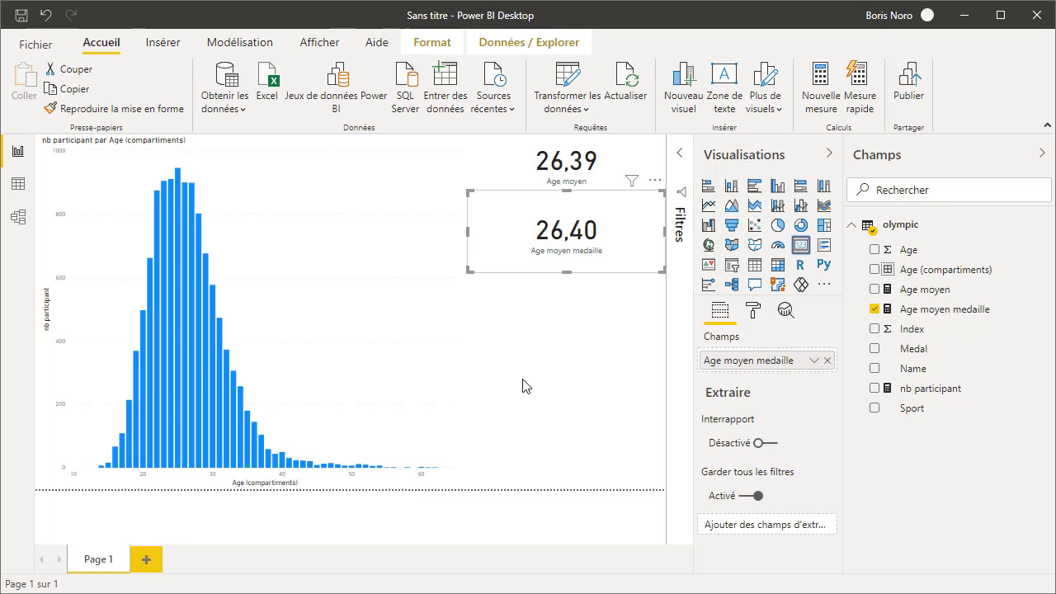
# Create the measure Age Max = MAX(olympic[Age]), commit it and close the formula editor
pyautogui.click(822, 105)
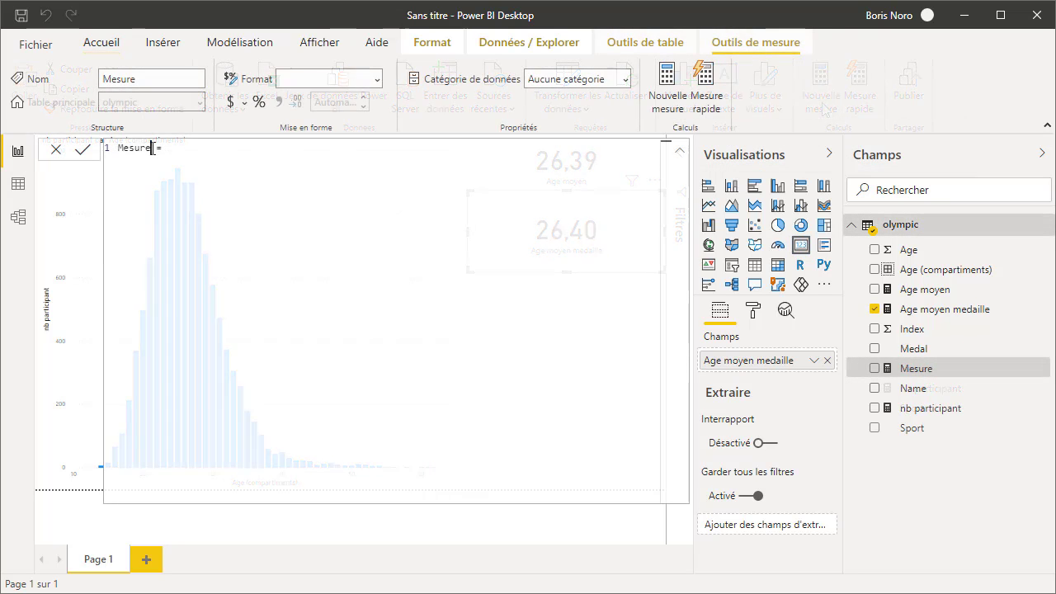
pyautogui.doubleClick(153, 149)
pyautogui.write('Age Max = ')
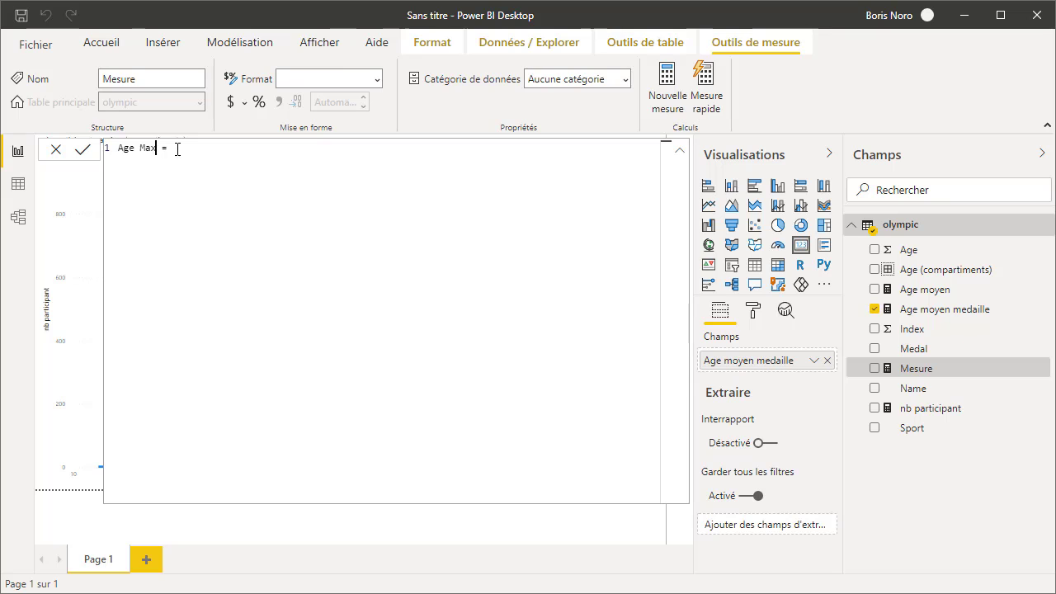
pyautogui.write('max')
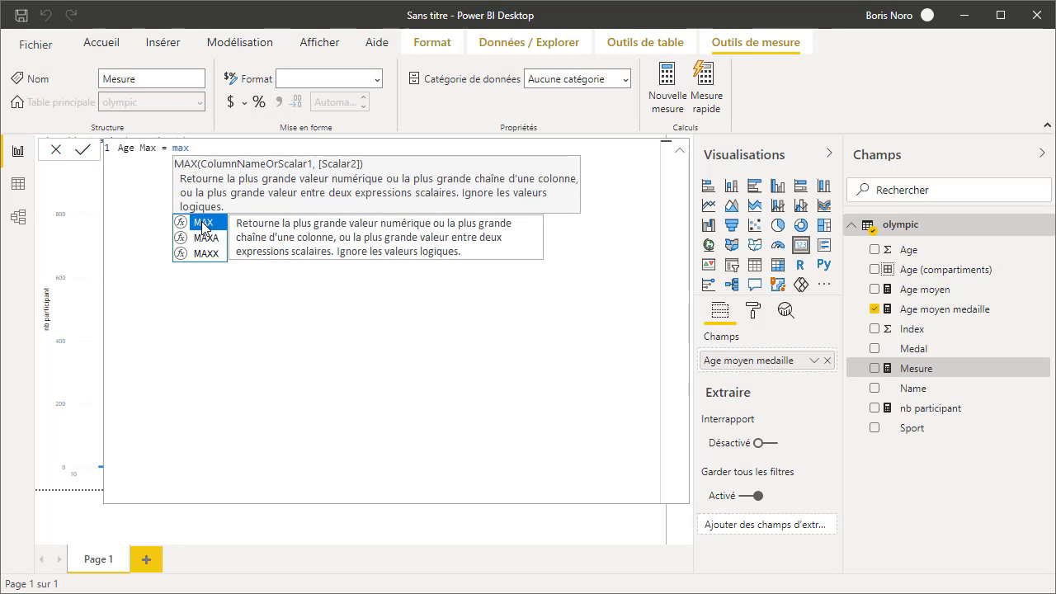
pyautogui.click(202, 223)
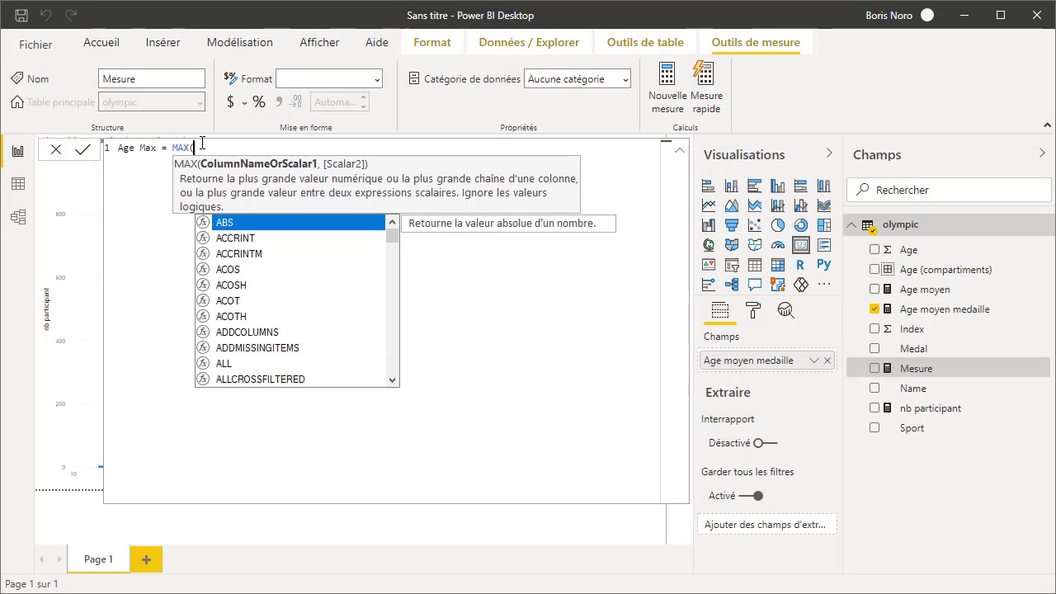
pyautogui.write('age')
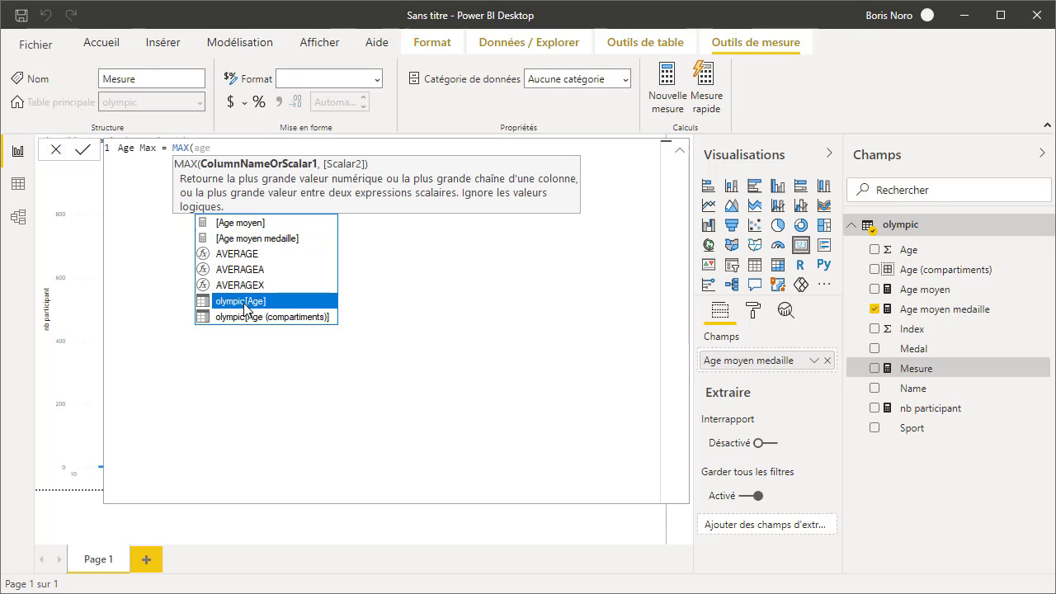
pyautogui.click(245, 309)
pyautogui.write(')')
pyautogui.press('Return')
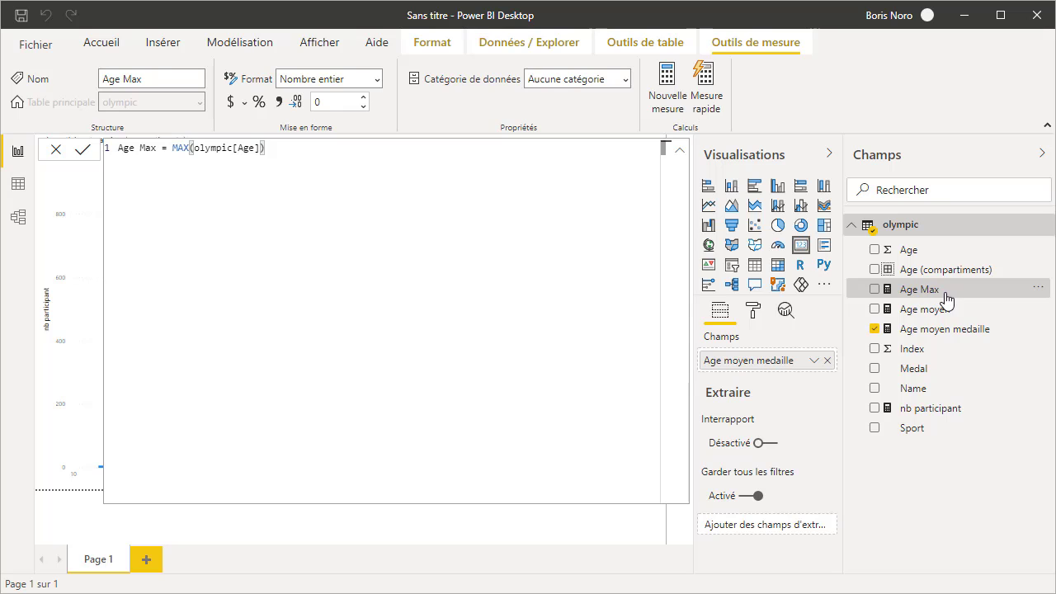
pyautogui.click(55, 152)
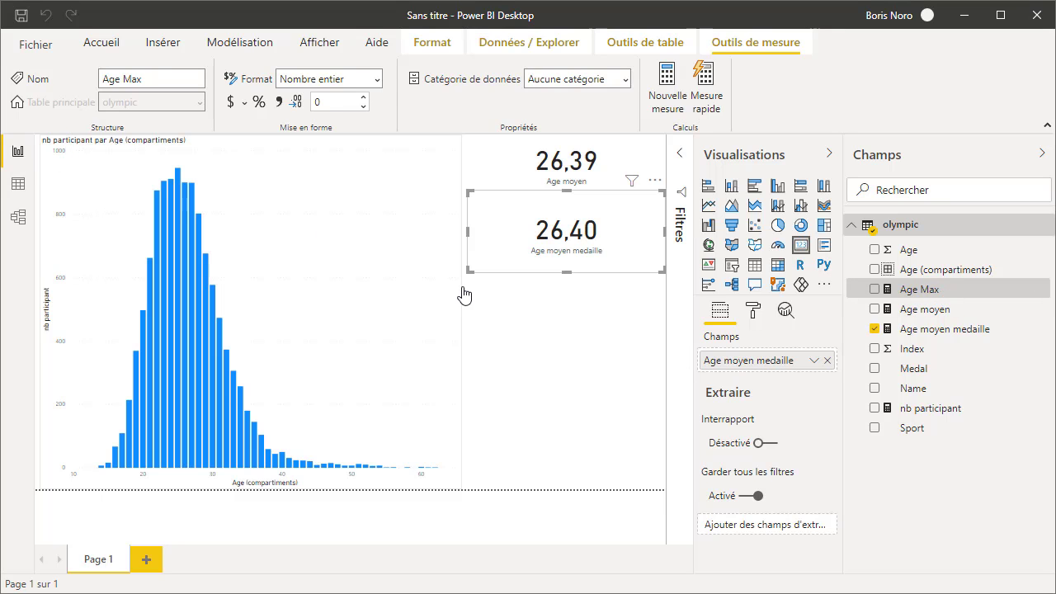
# Show the Age Max measure in a card visual below the Age moyen medaille card, and deselect the card
pyautogui.click(876, 289)
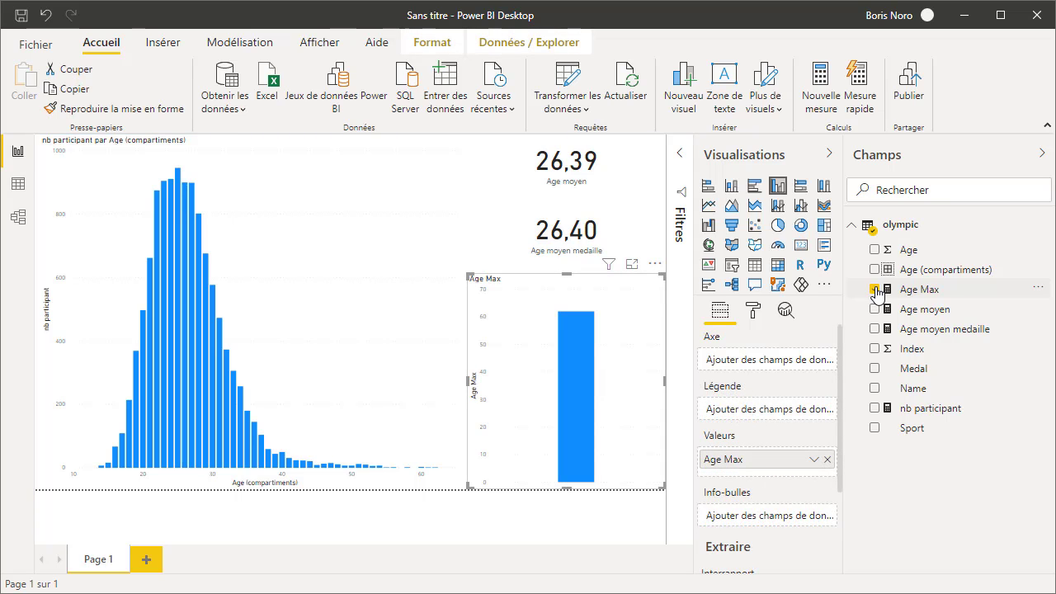
pyautogui.click(800, 246)
pyautogui.click(612, 406)
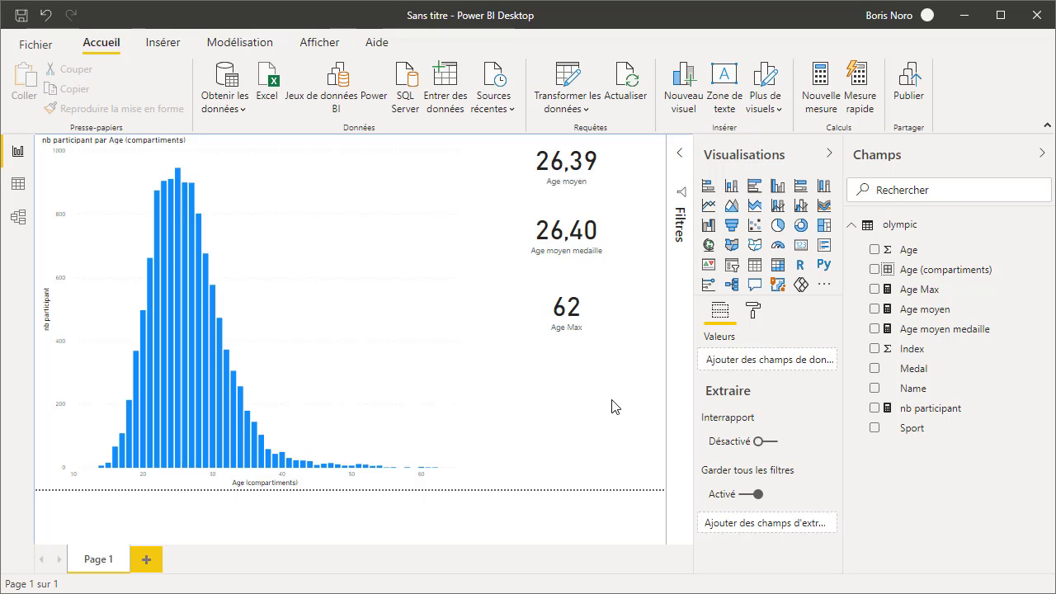
# Add a slicer on the Sport field below the Age Max card, with 24 pt item text
pyautogui.click(732, 265)
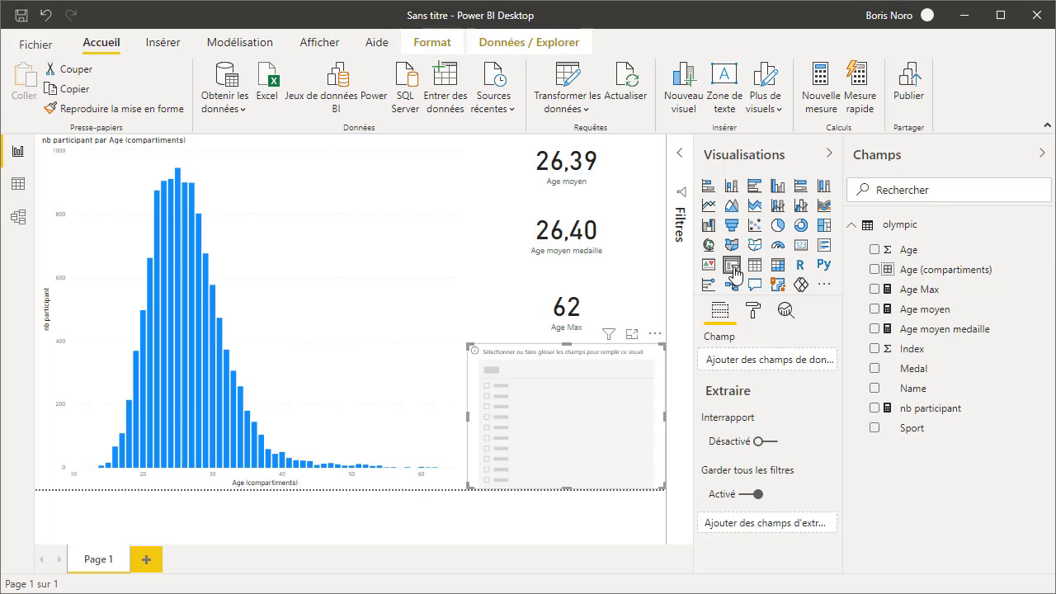
pyautogui.click(875, 428)
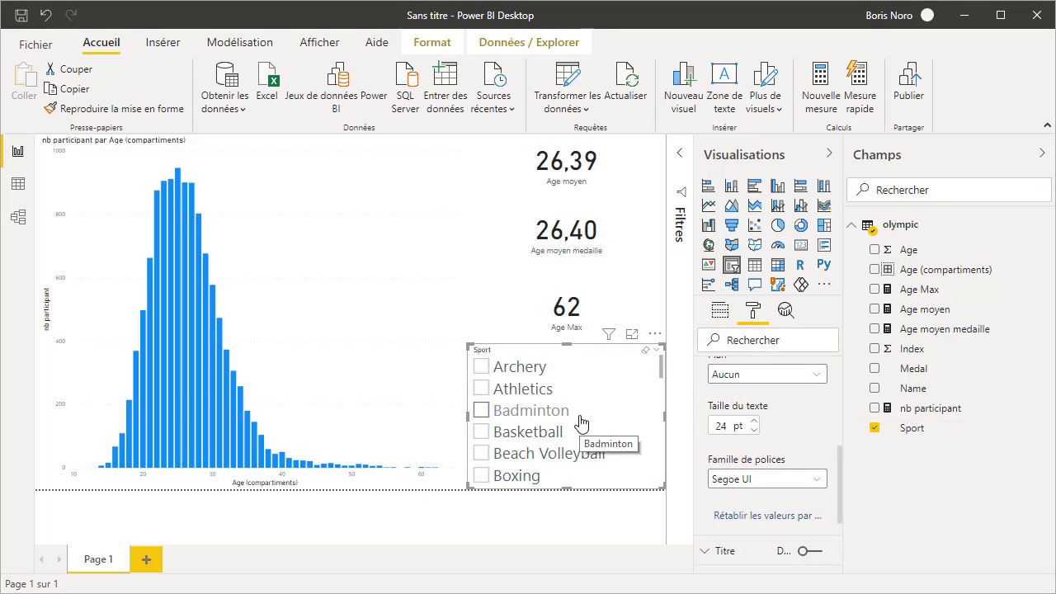
# Filter the report page to Swimming with the Sport slicer to check its ages, and clear that selection
pyautogui.scroll(-1, 634, 412)
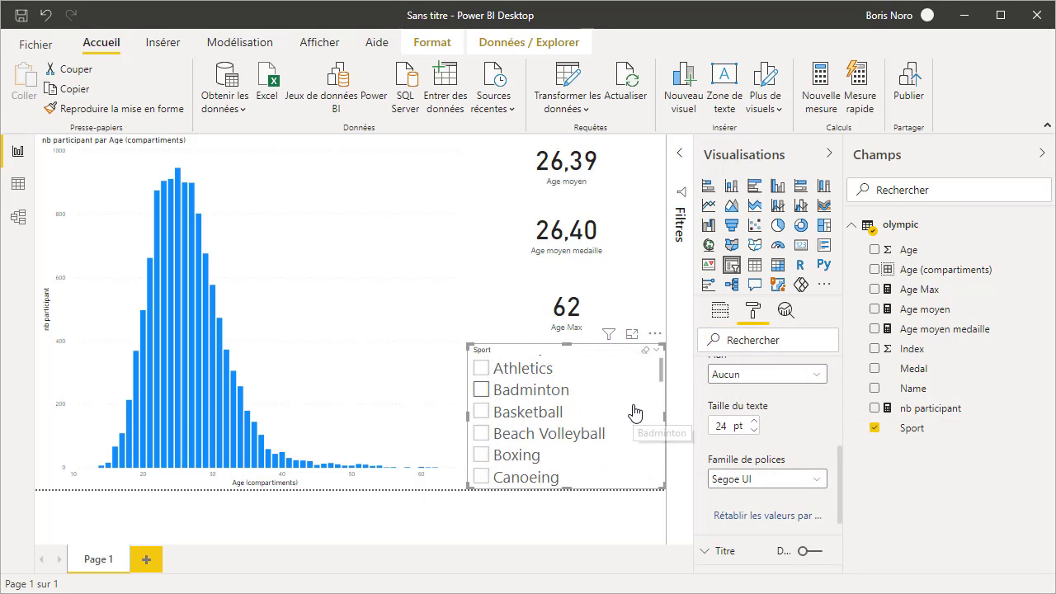
pyautogui.scroll(-10, 635, 413)
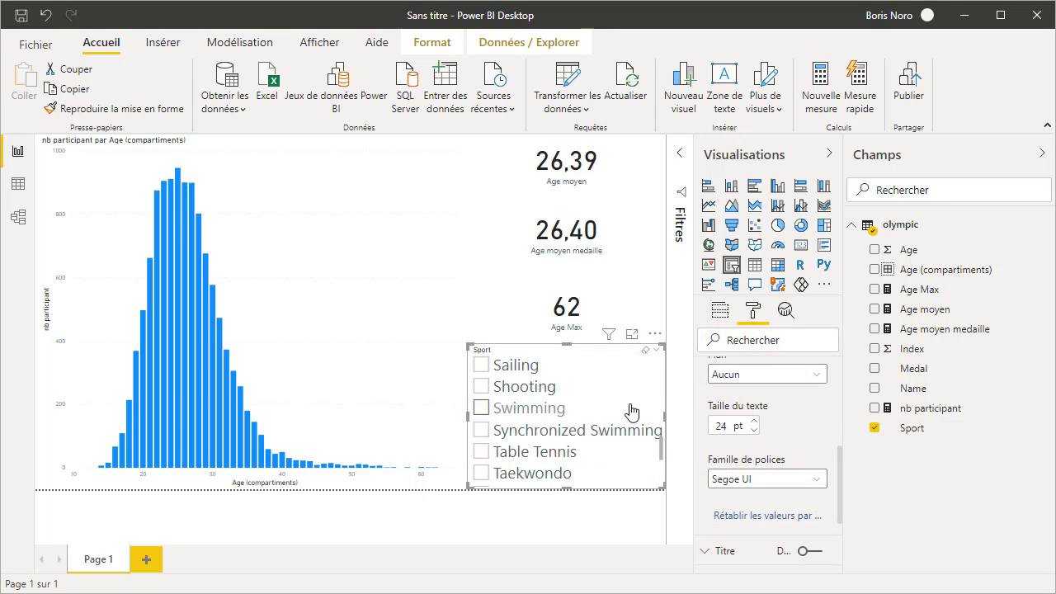
pyautogui.click(481, 408)
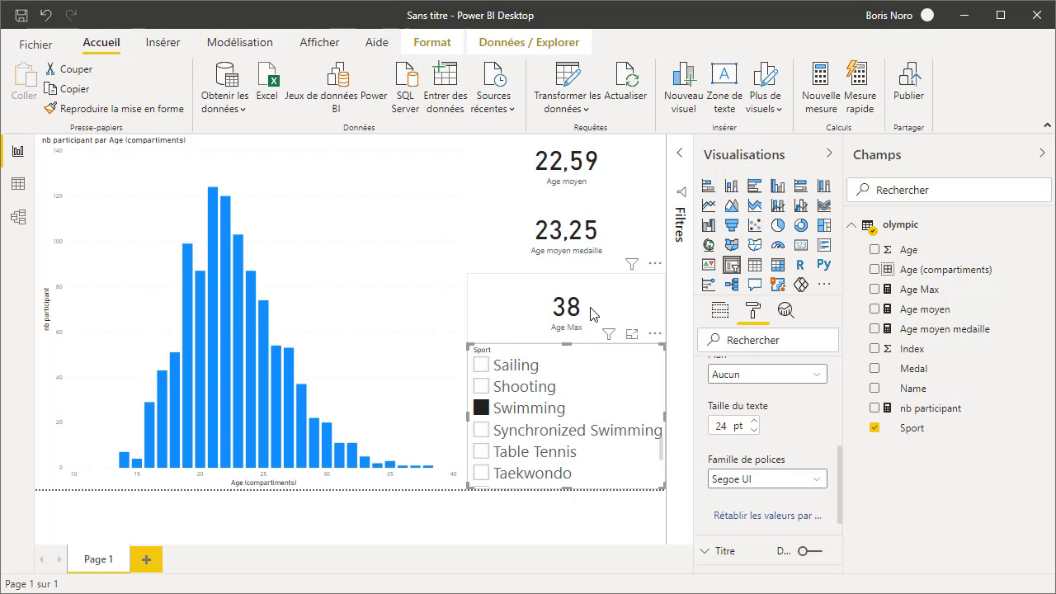
pyautogui.scroll(1, 545, 429)
pyautogui.click(543, 452)
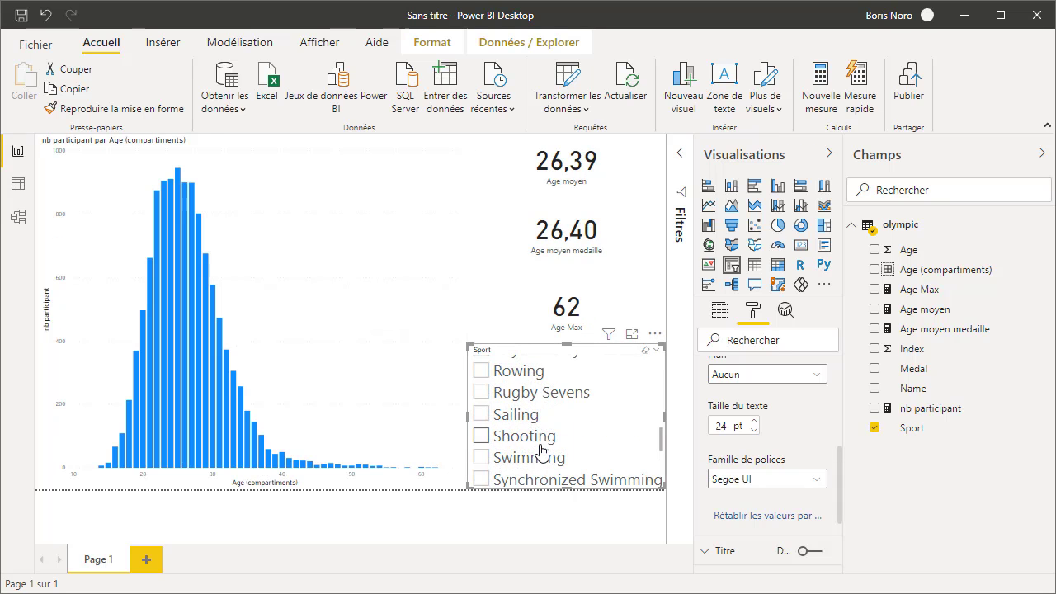
# Filter the report page to Athletics with the Sport slicer, and switch the selection to Judo
pyautogui.scroll(8, 528, 437)
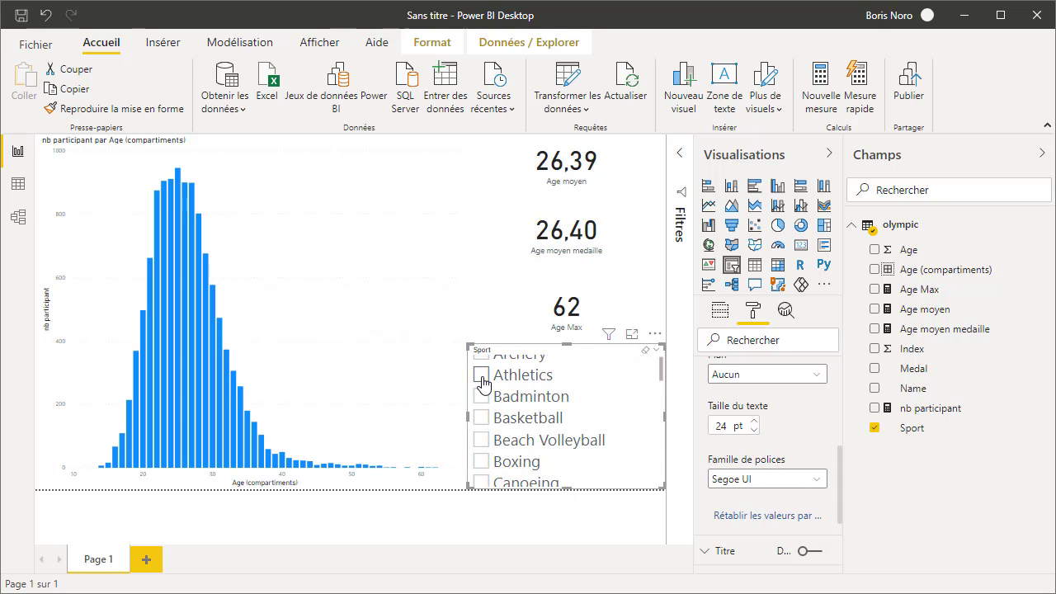
pyautogui.click(482, 377)
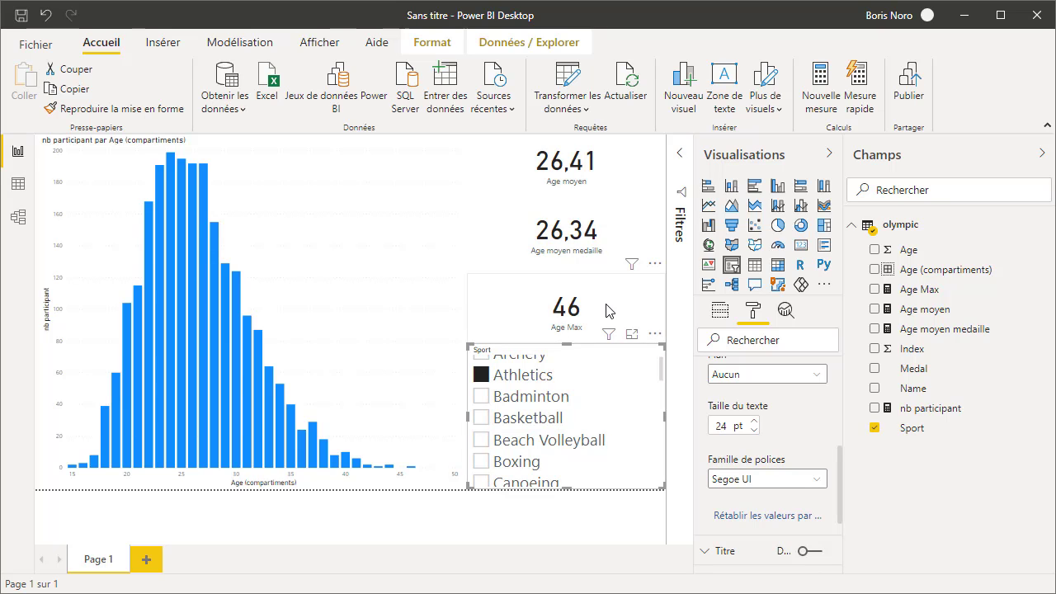
pyautogui.click(482, 377)
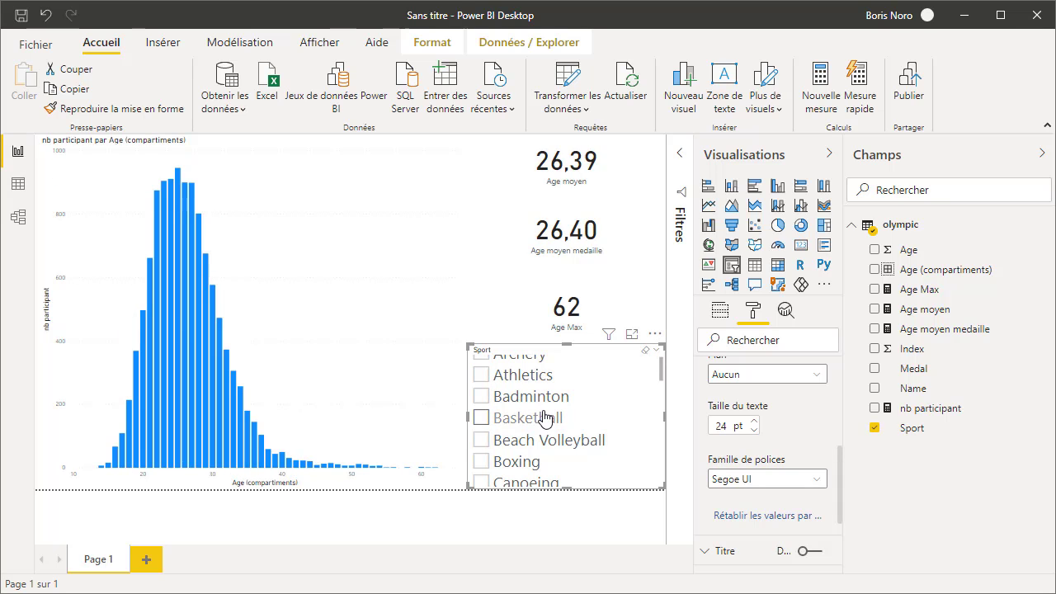
pyautogui.scroll(-5, 544, 418)
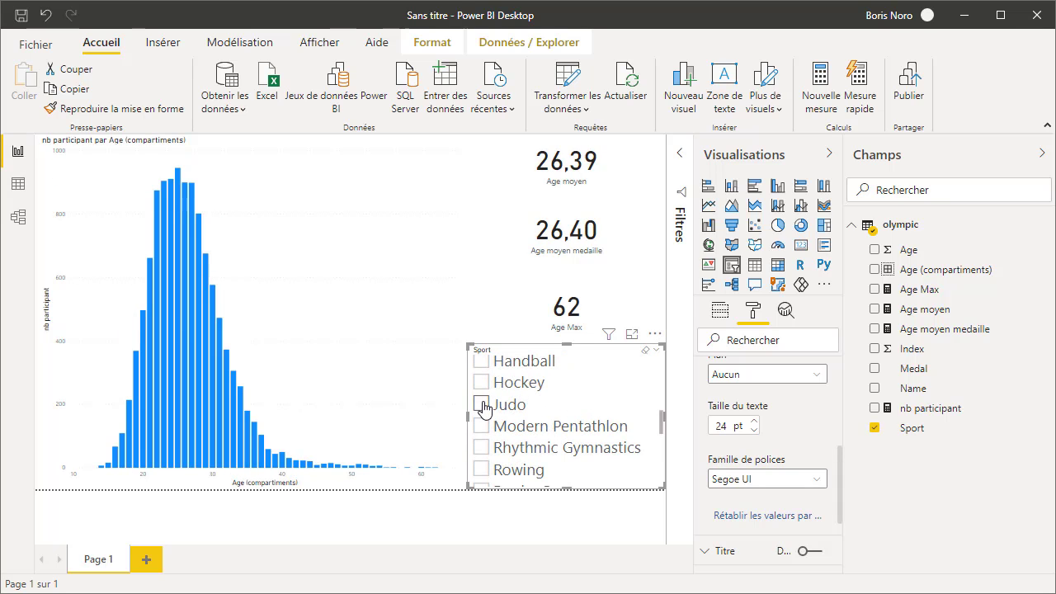
pyautogui.click(483, 405)
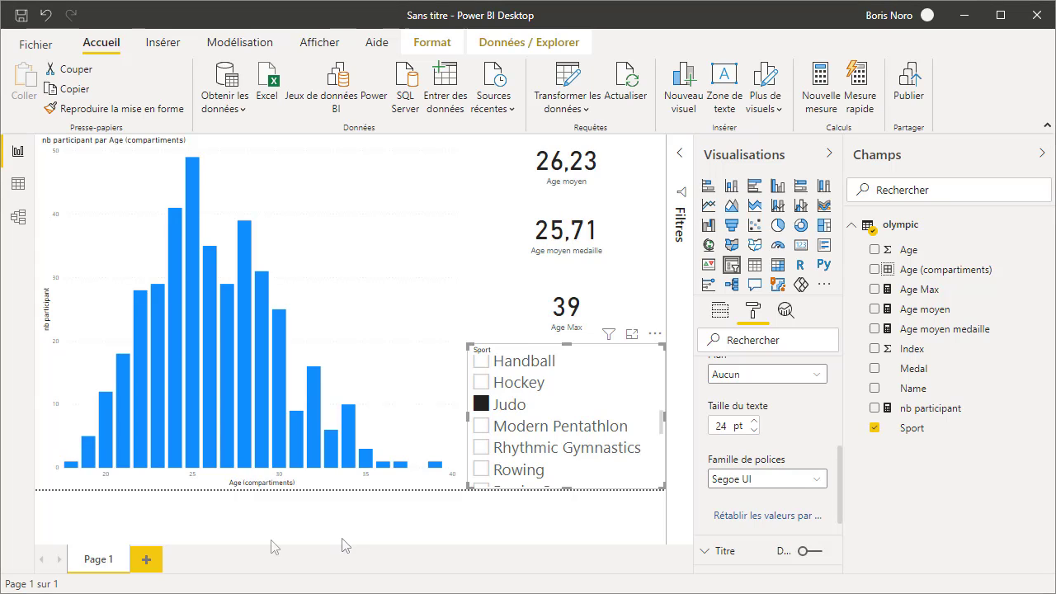
# Add a second report page and start a new measure named age > 55 with CALCULATE on [nb participant]
pyautogui.click(148, 561)
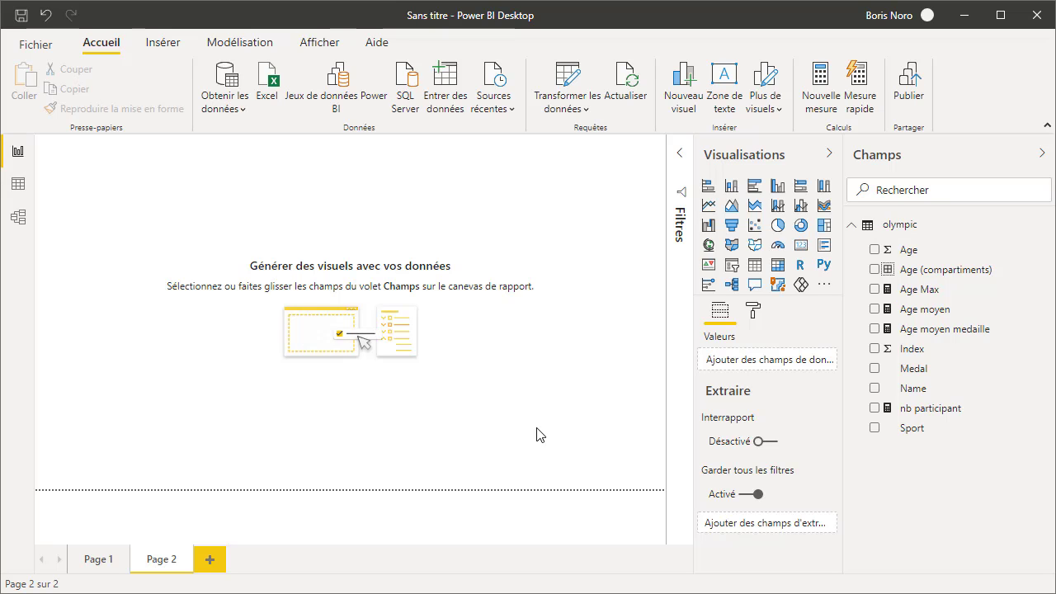
pyautogui.click(820, 89)
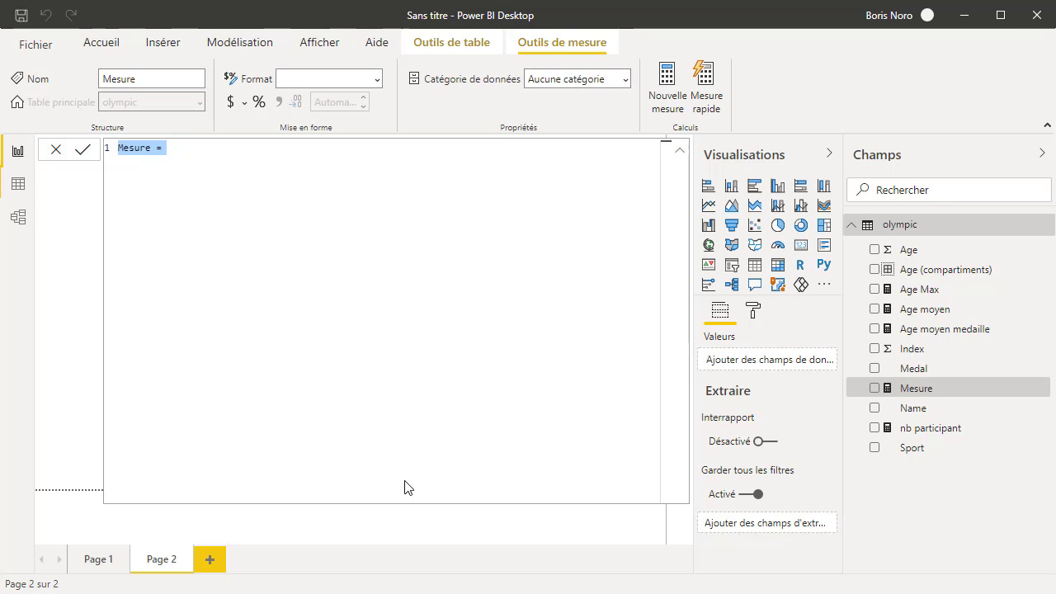
pyautogui.write('age > 55')
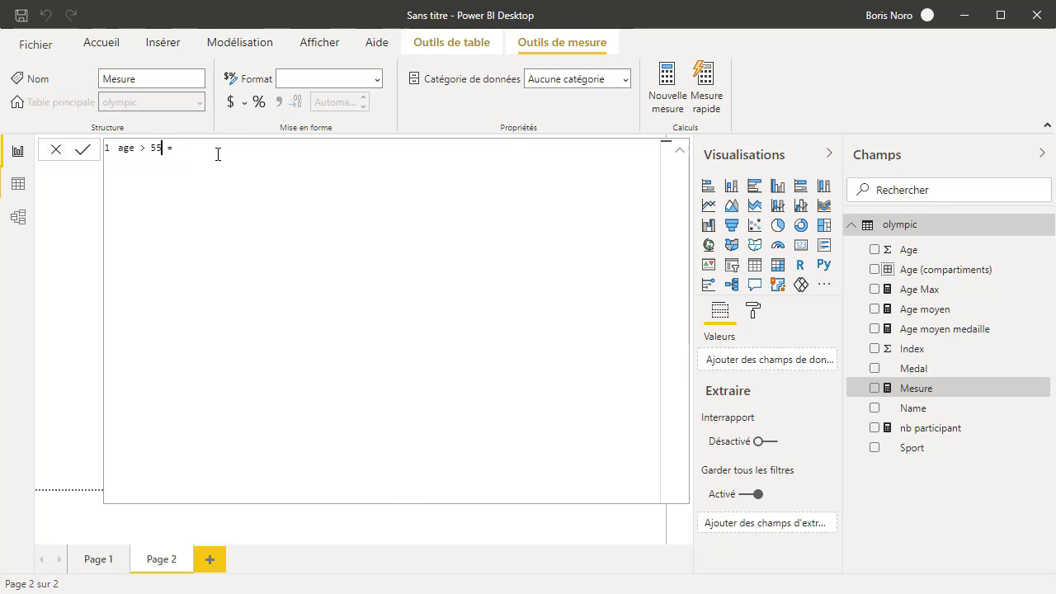
pyautogui.click(223, 147)
pyautogui.write('CALCULATE(')
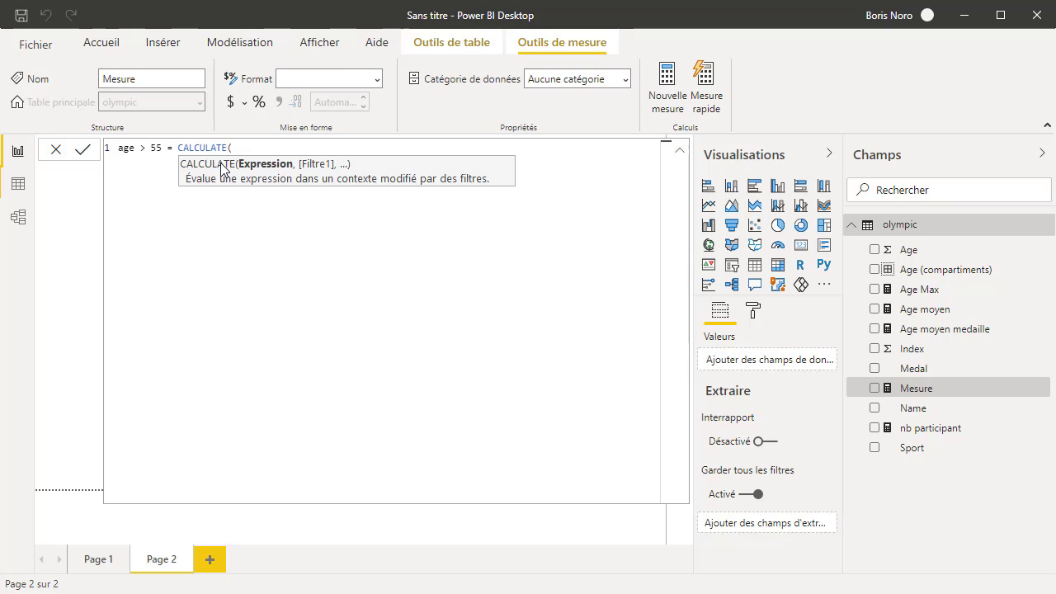
pyautogui.write('[nb')
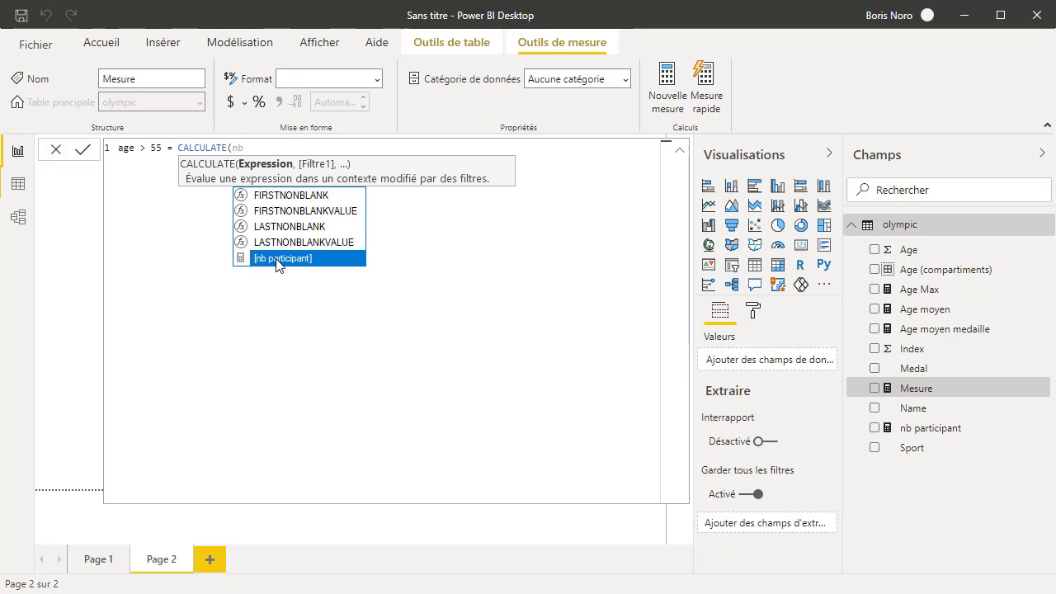
pyautogui.click(278, 260)
# Complete the CALCULATE formula with the filter olympic[Age] > 55, commit the measure and close the formula editor
pyautogui.write(', age')
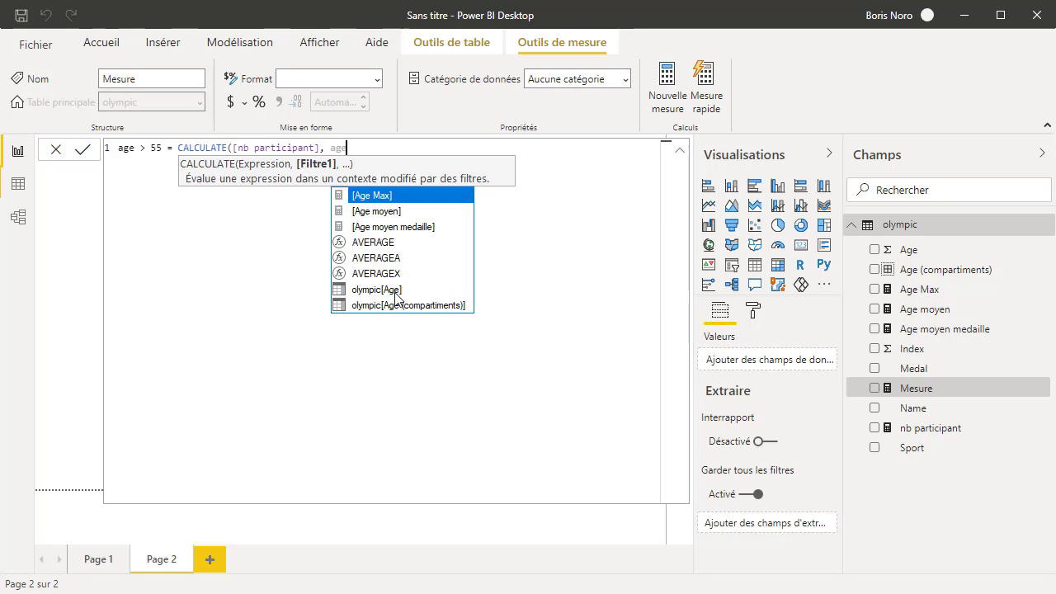
pyautogui.click(395, 290)
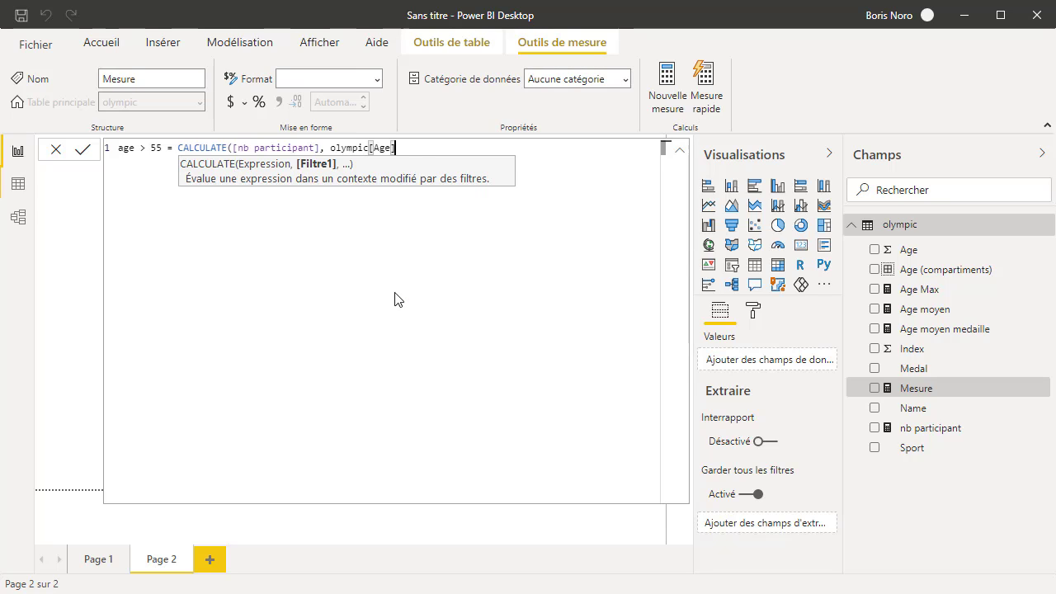
pyautogui.write('> 55)')
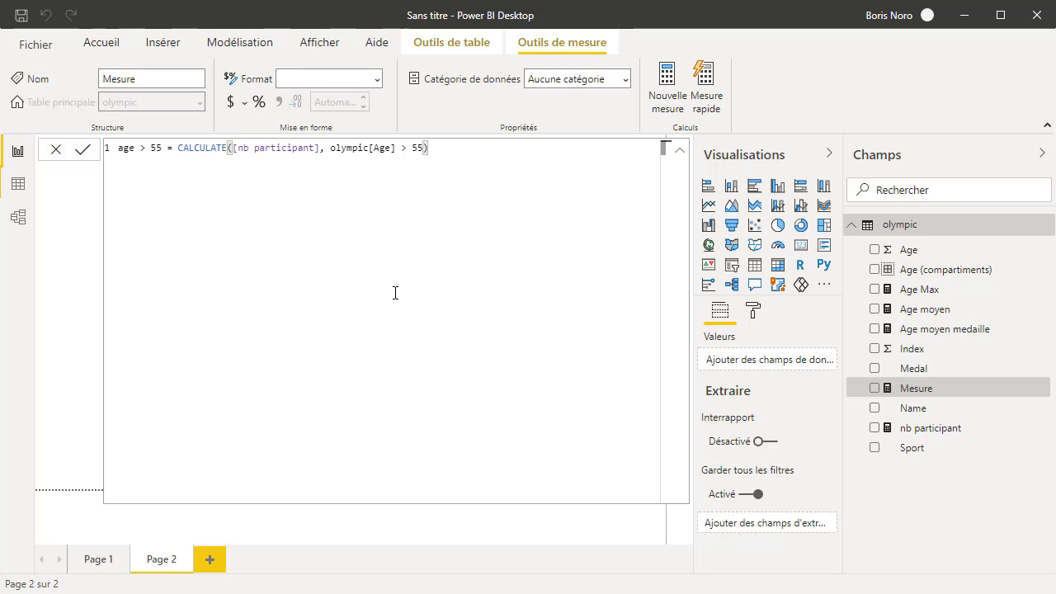
pyautogui.press('Return')
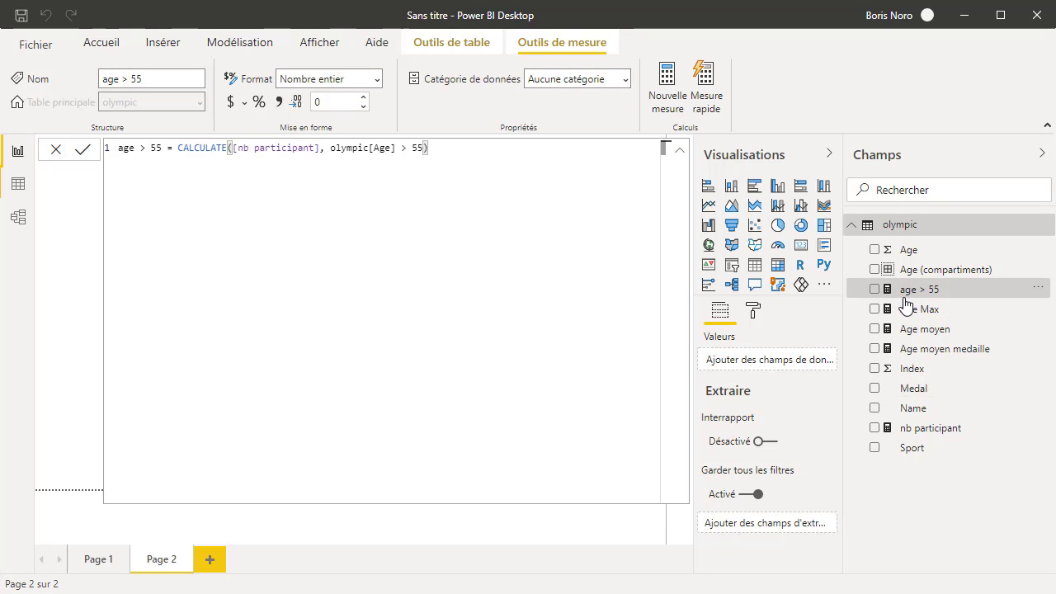
pyautogui.click(52, 152)
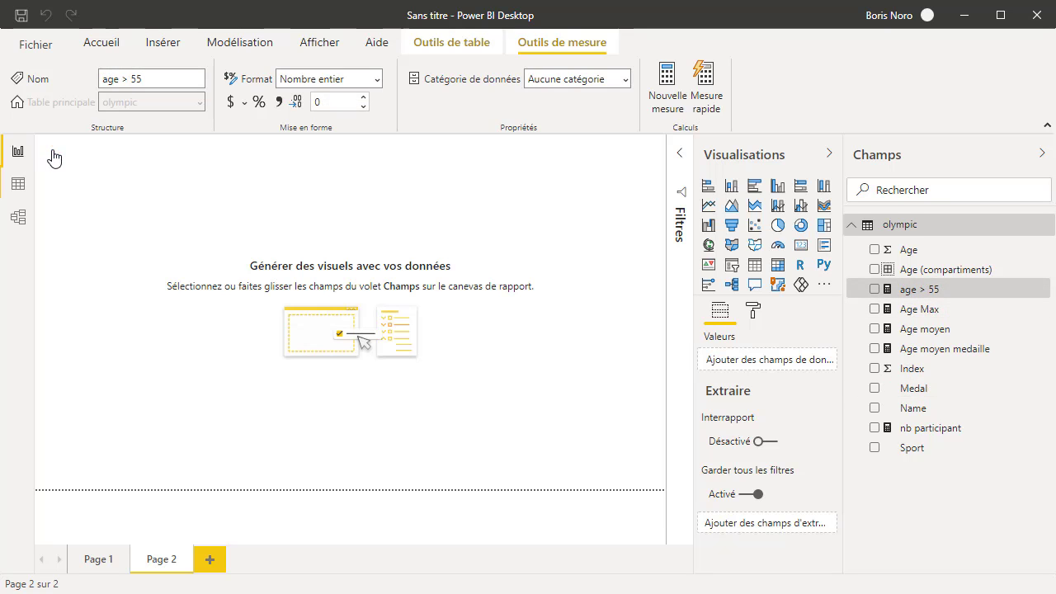
# Build a table visual on Page 2 with the columns Sport, Name and age > 55, in that order
pyautogui.click(875, 289)
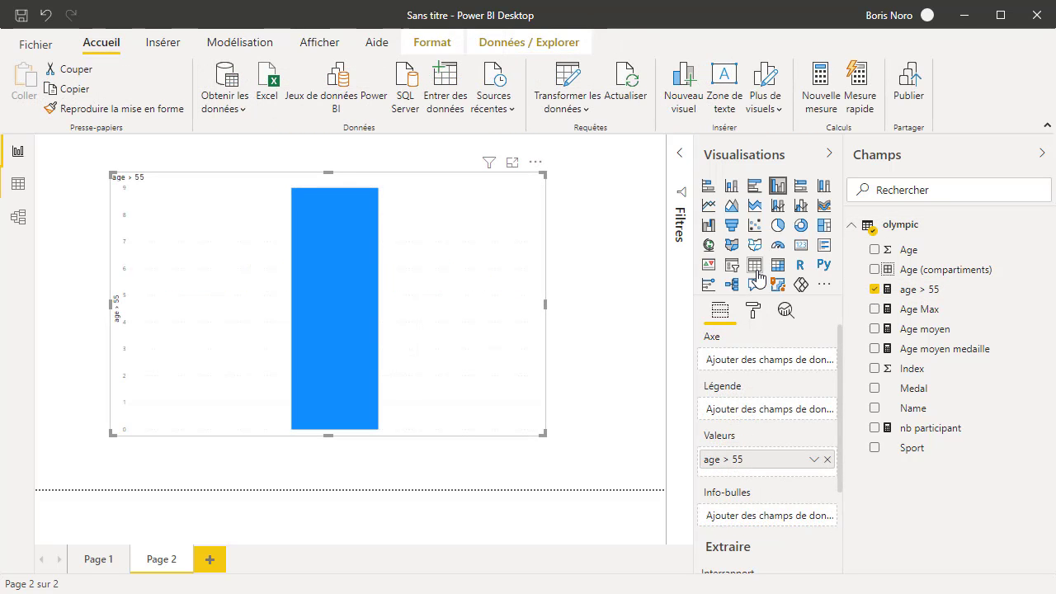
pyautogui.click(754, 264)
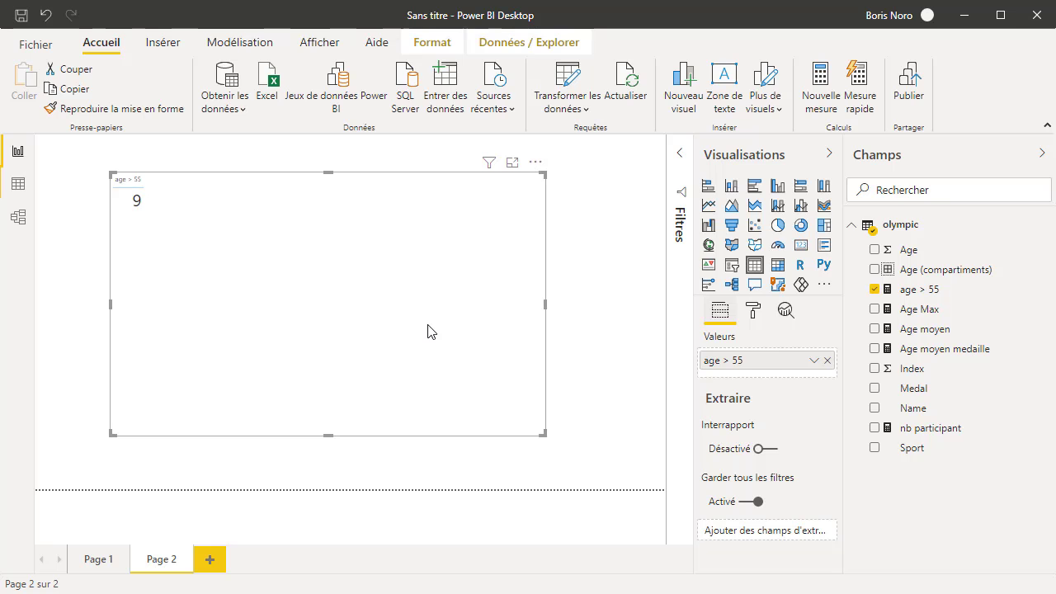
pyautogui.click(874, 446)
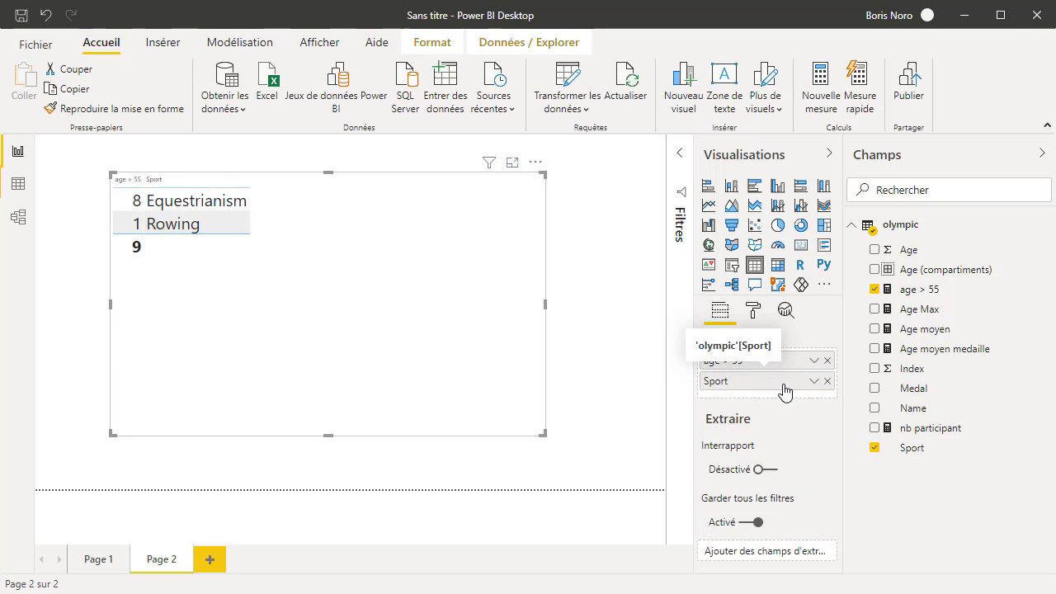
pyautogui.moveTo(785, 388); pyautogui.dragTo(792, 360)
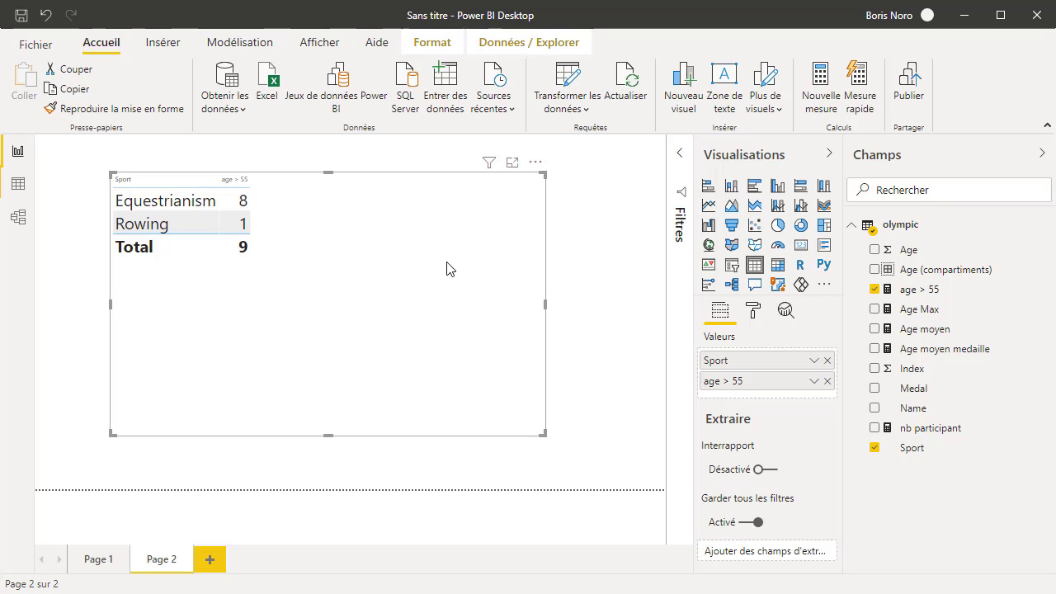
pyautogui.click(875, 408)
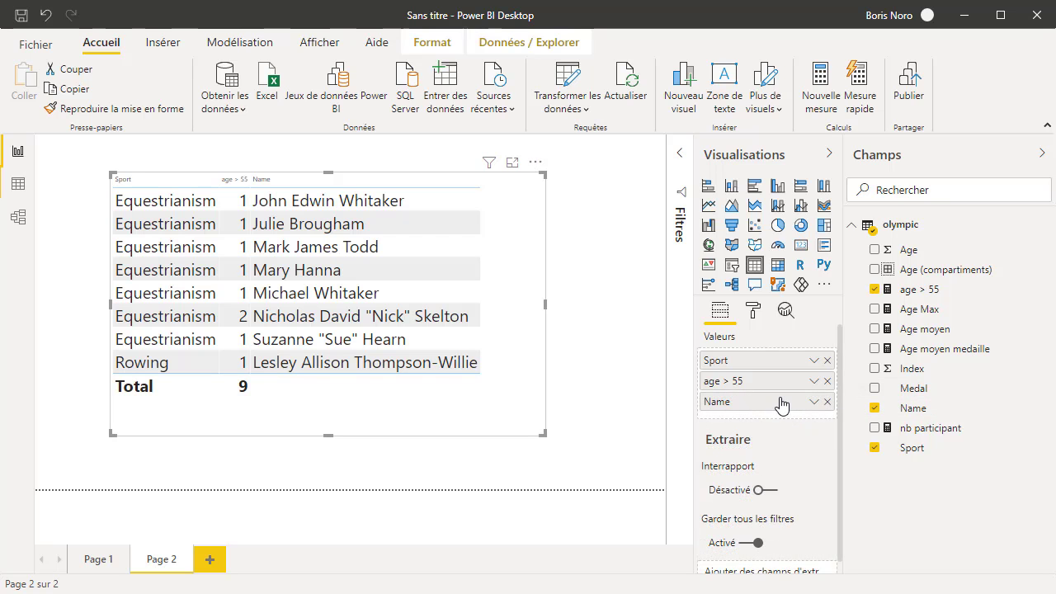
pyautogui.moveTo(782, 404); pyautogui.dragTo(782, 378)
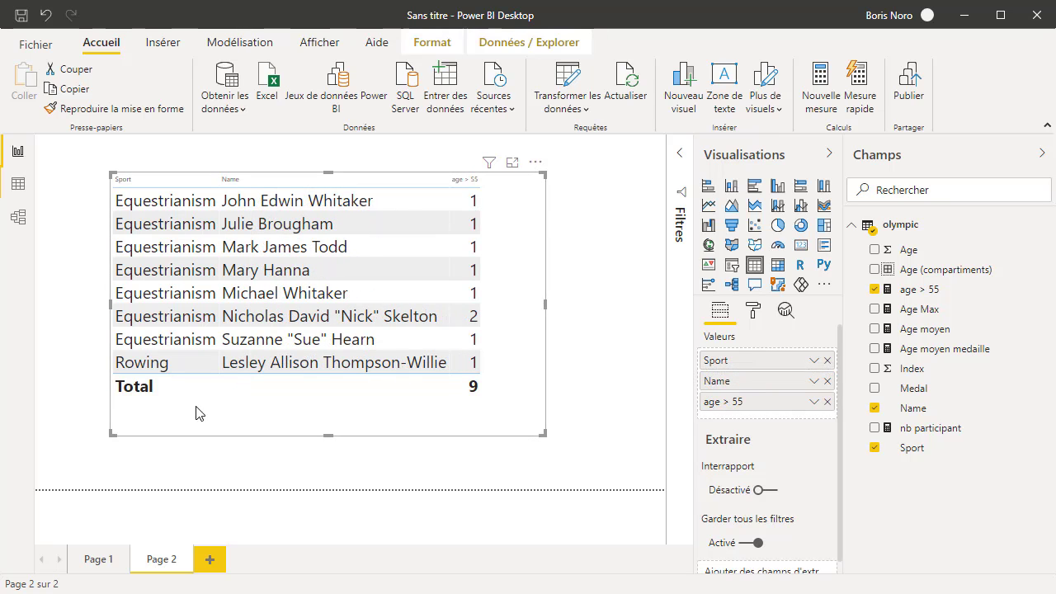